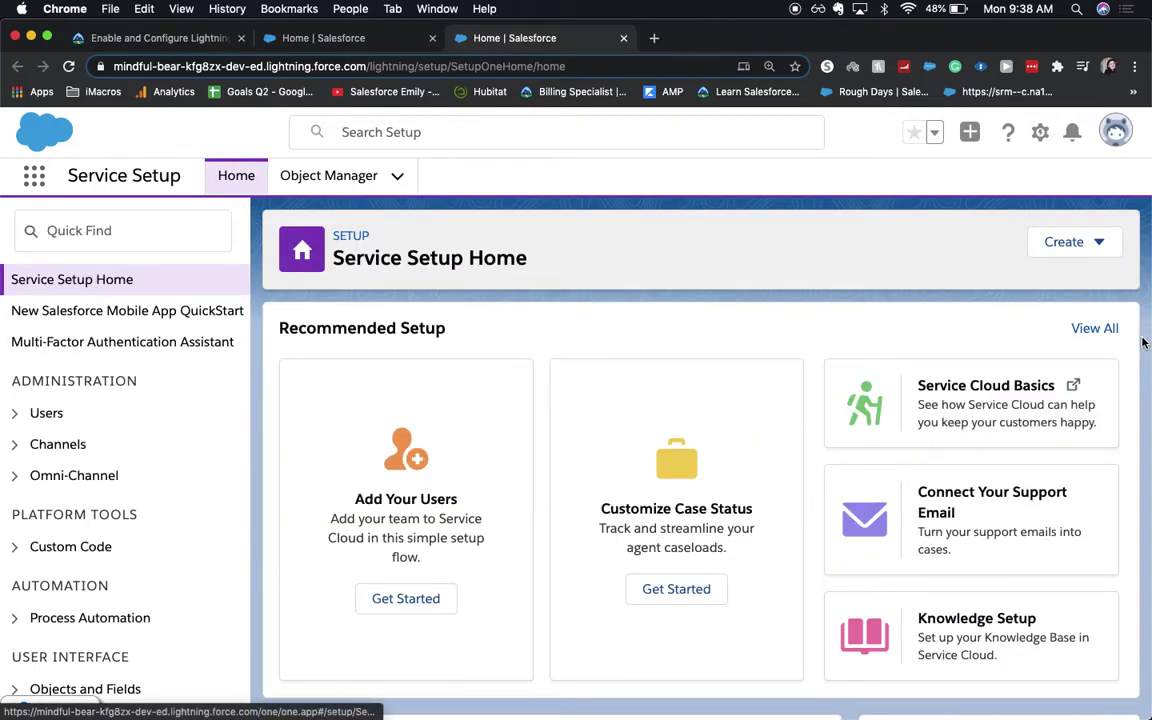
# - Open the Knowledge Setup flow from the full list of recommended setup items
pyautogui.click(1096, 329)
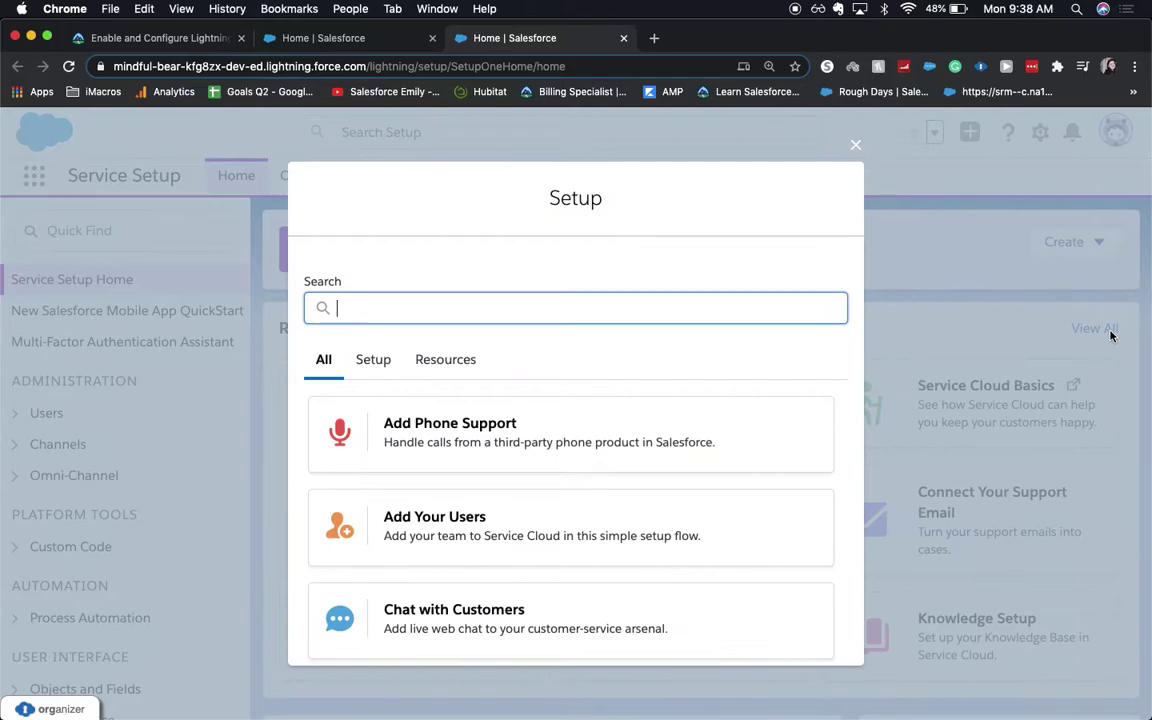
pyautogui.scroll(-10, 759, 585)
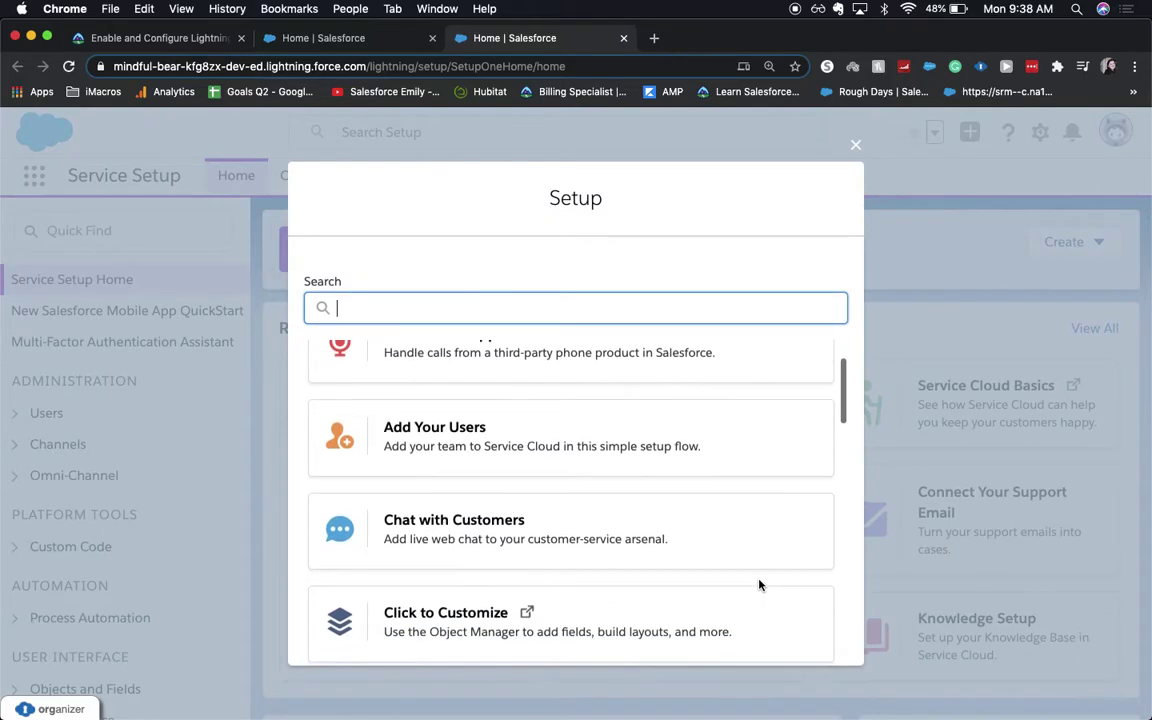
pyautogui.scroll(-8, 759, 585)
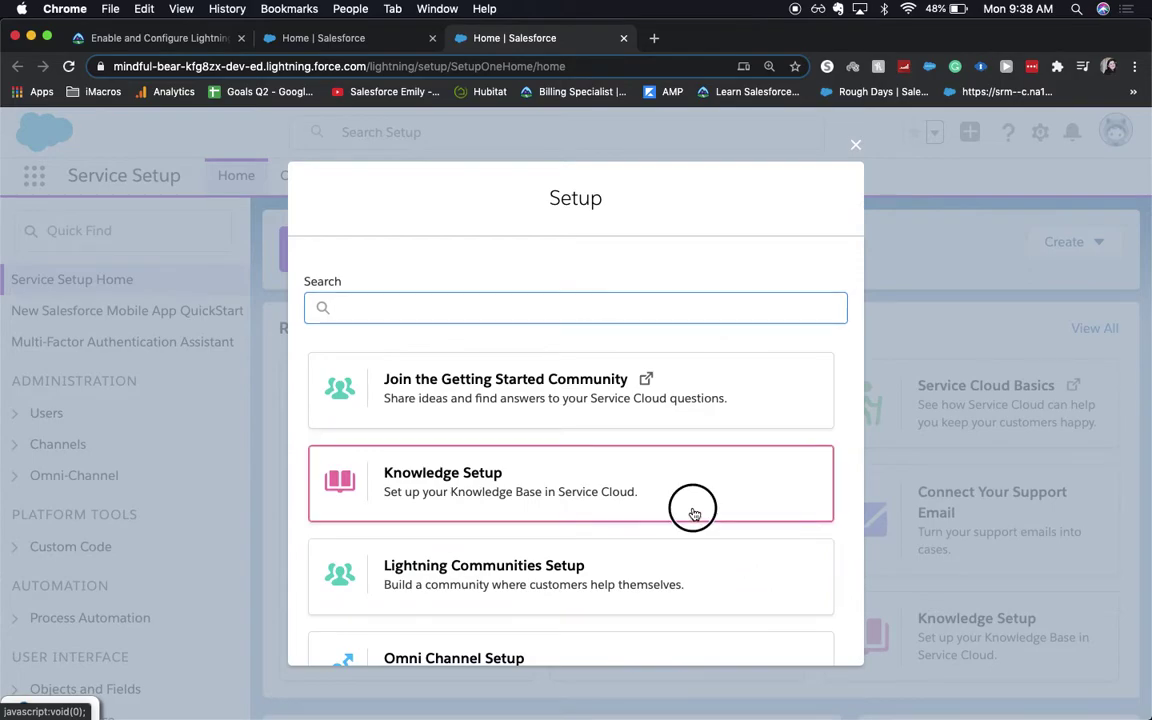
pyautogui.click(694, 514)
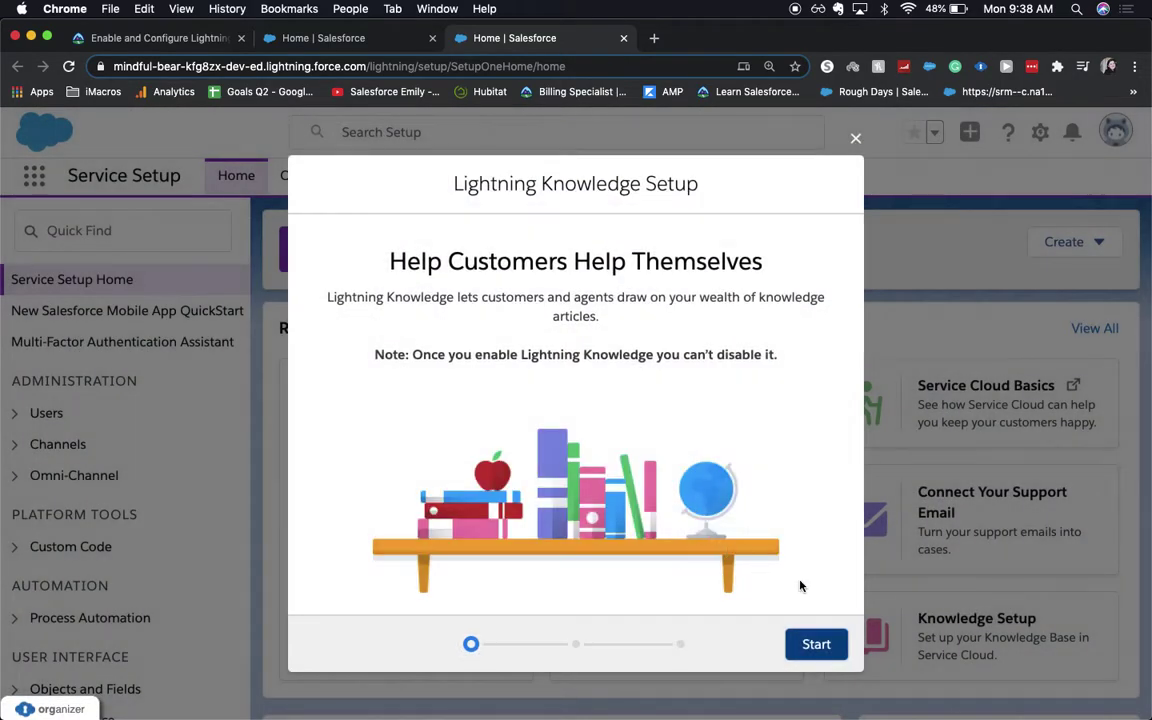
# - Enable Lightning Knowledge with the listed user as author, leaving the data category group and data category blank
pyautogui.click(812, 637)
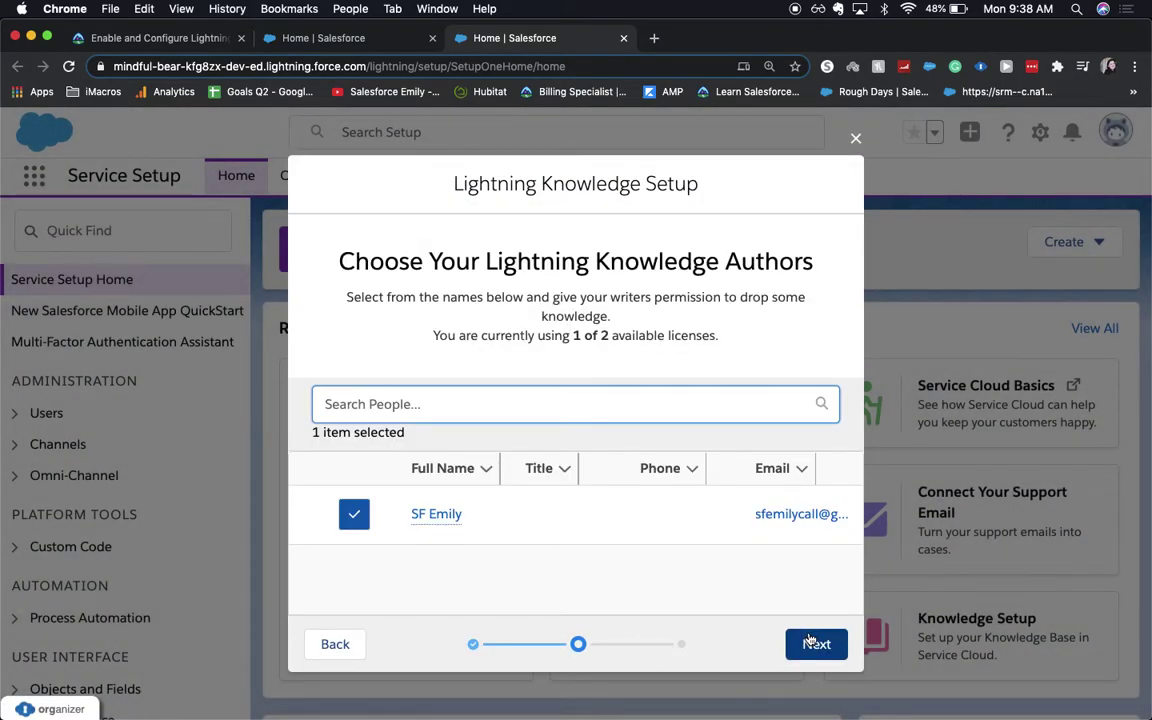
pyautogui.click(805, 652)
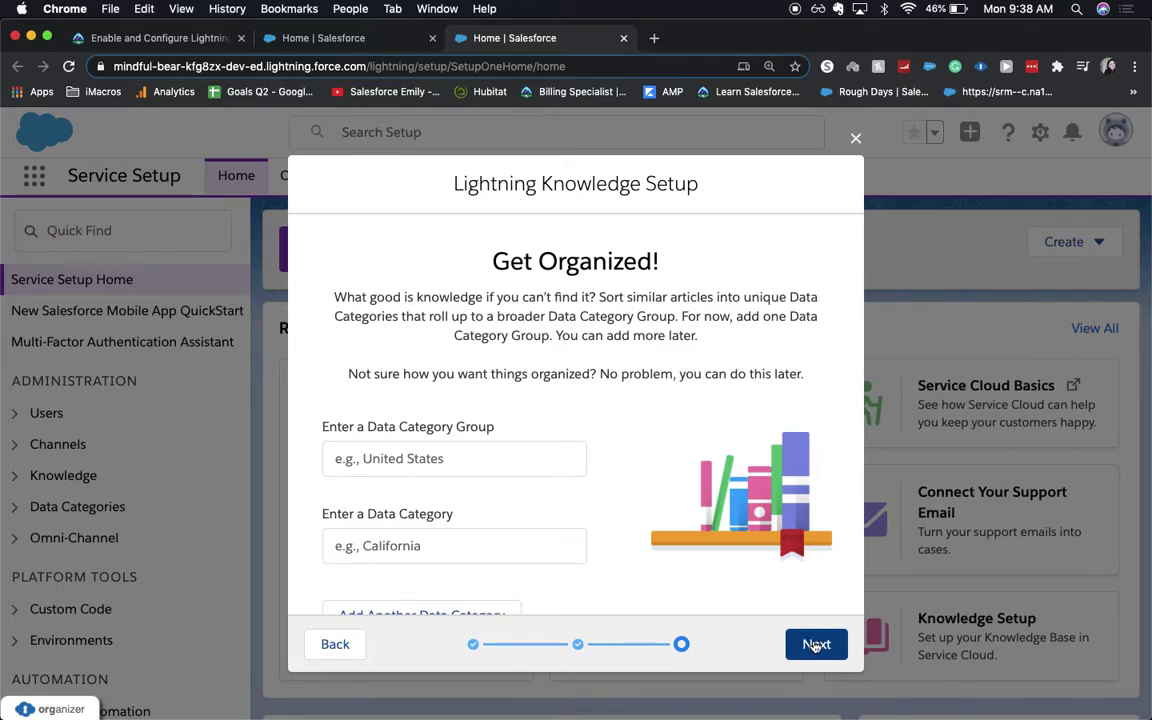
pyautogui.click(816, 645)
pyautogui.click(815, 645)
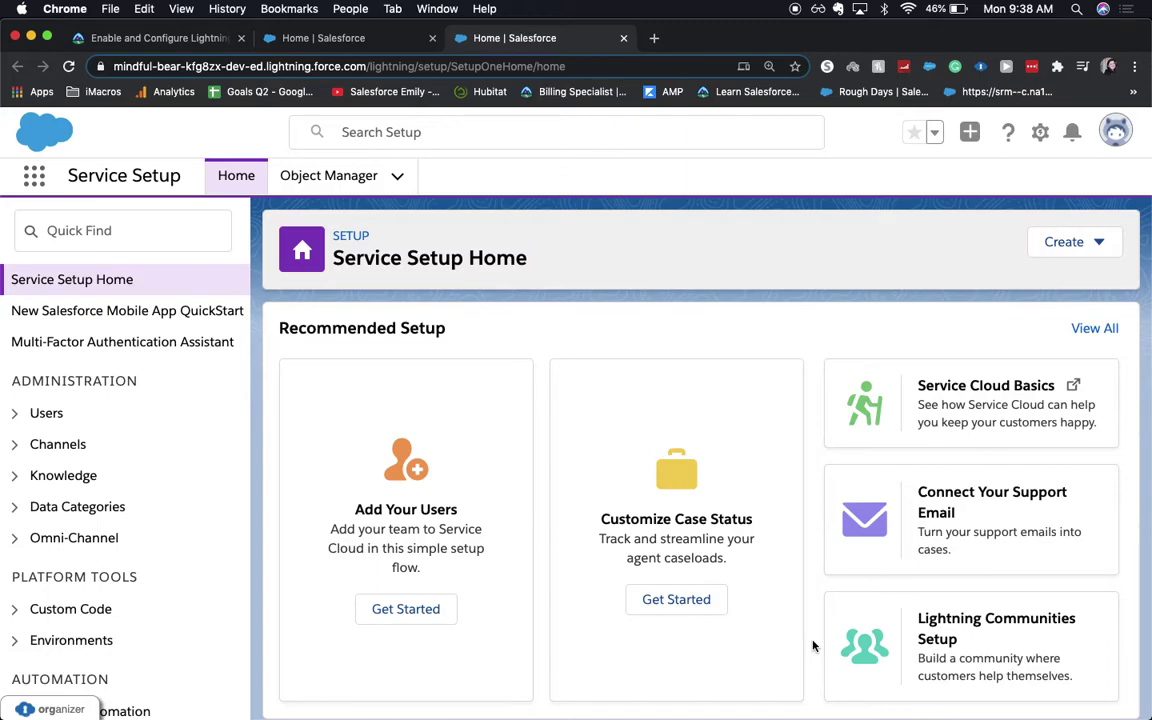
# - Find the Knowledge object in Object Manager by searching for "kno" and open its record types
pyautogui.click(362, 184)
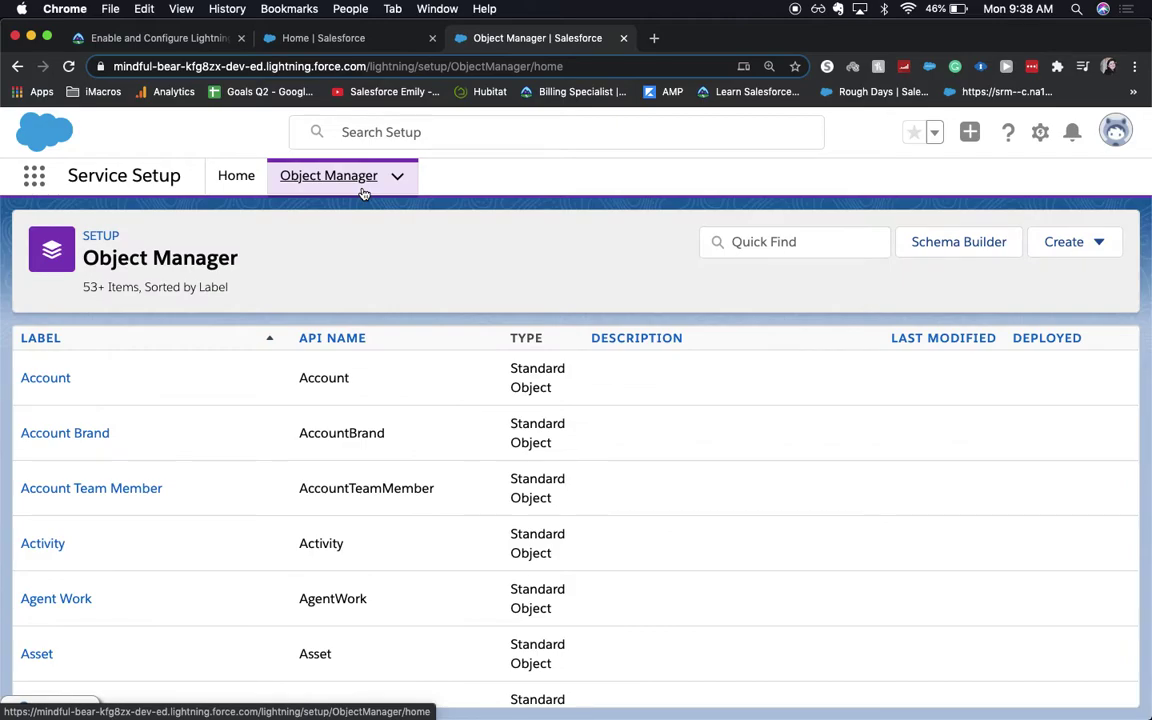
pyautogui.click(850, 247)
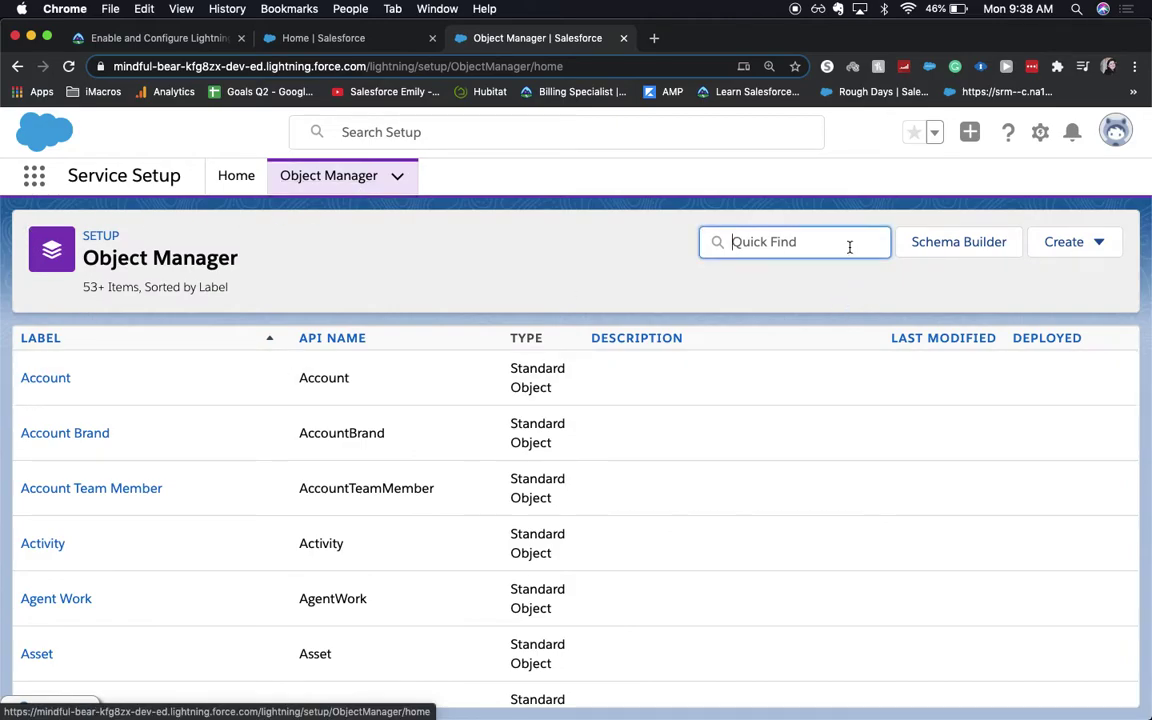
pyautogui.write('kno')
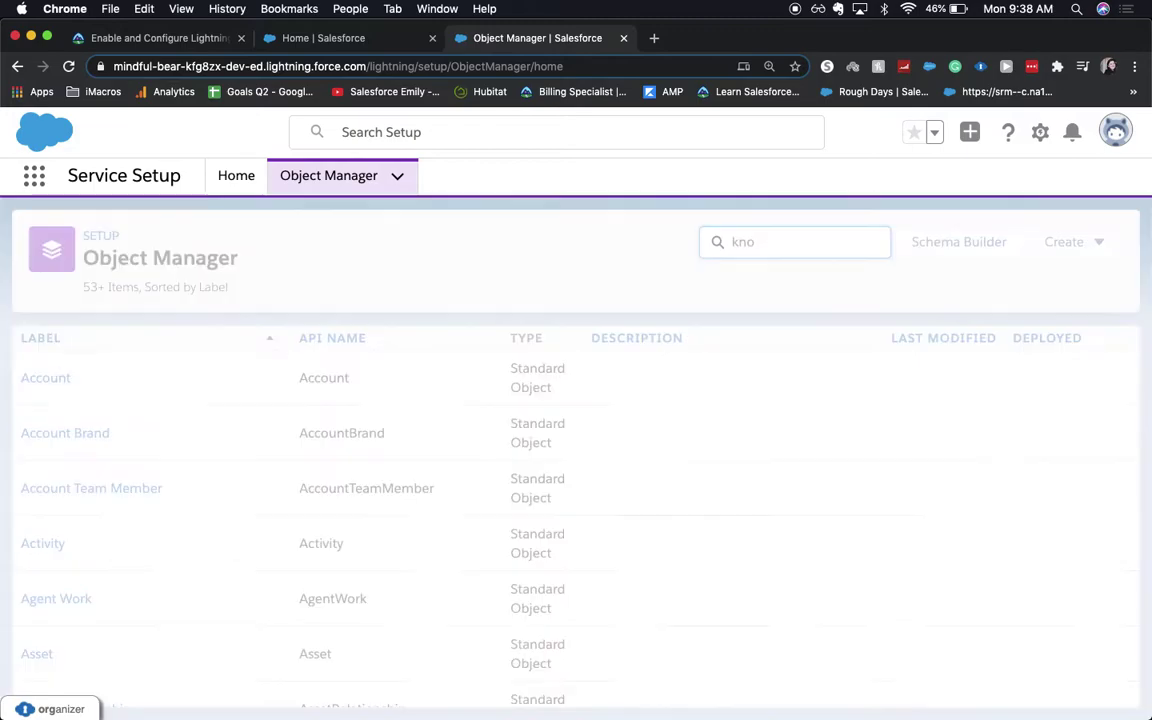
pyautogui.click(55, 380)
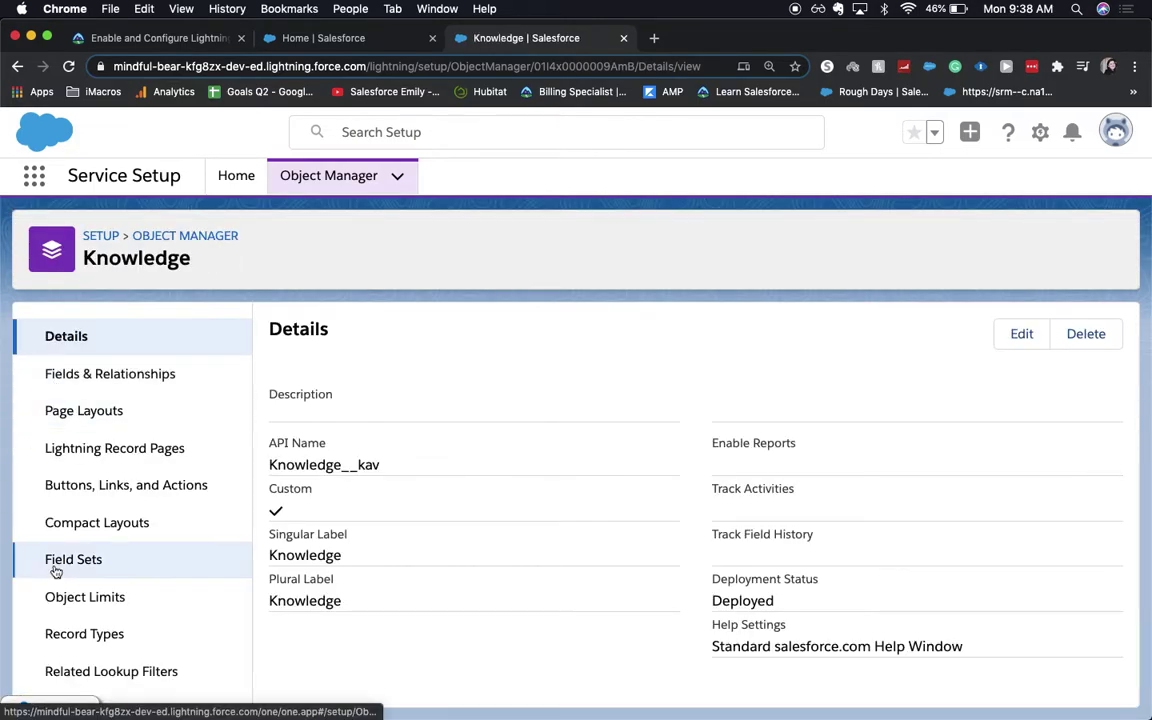
pyautogui.click(82, 637)
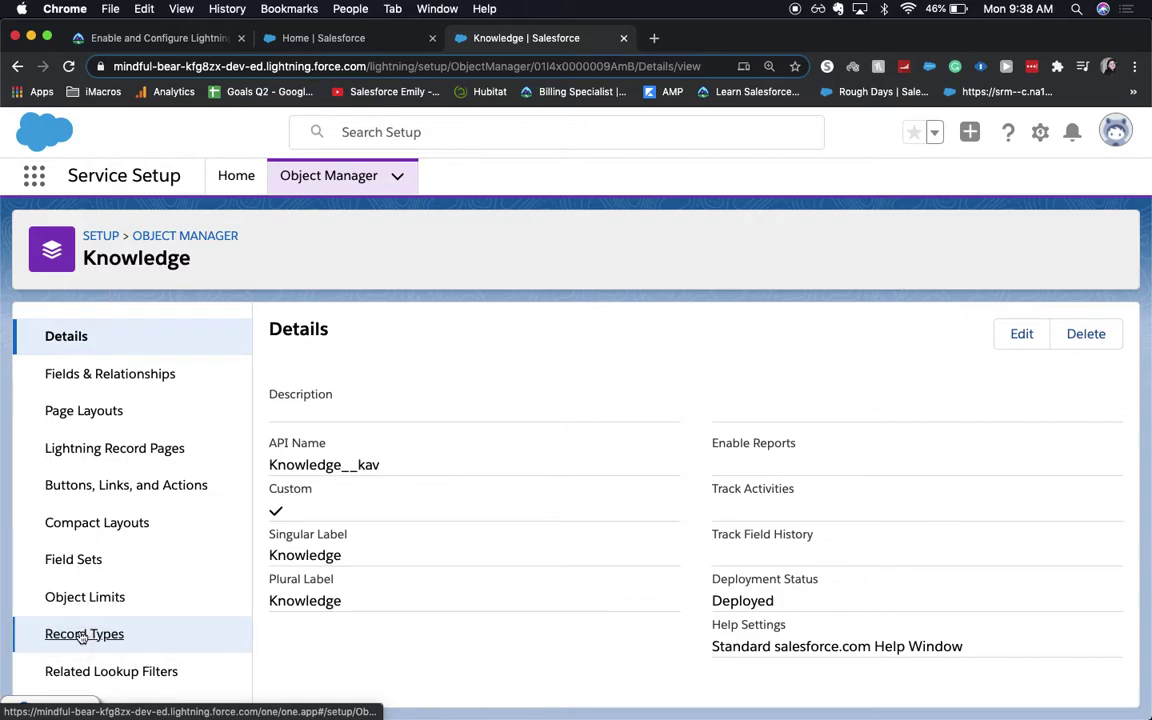
pyautogui.click(82, 636)
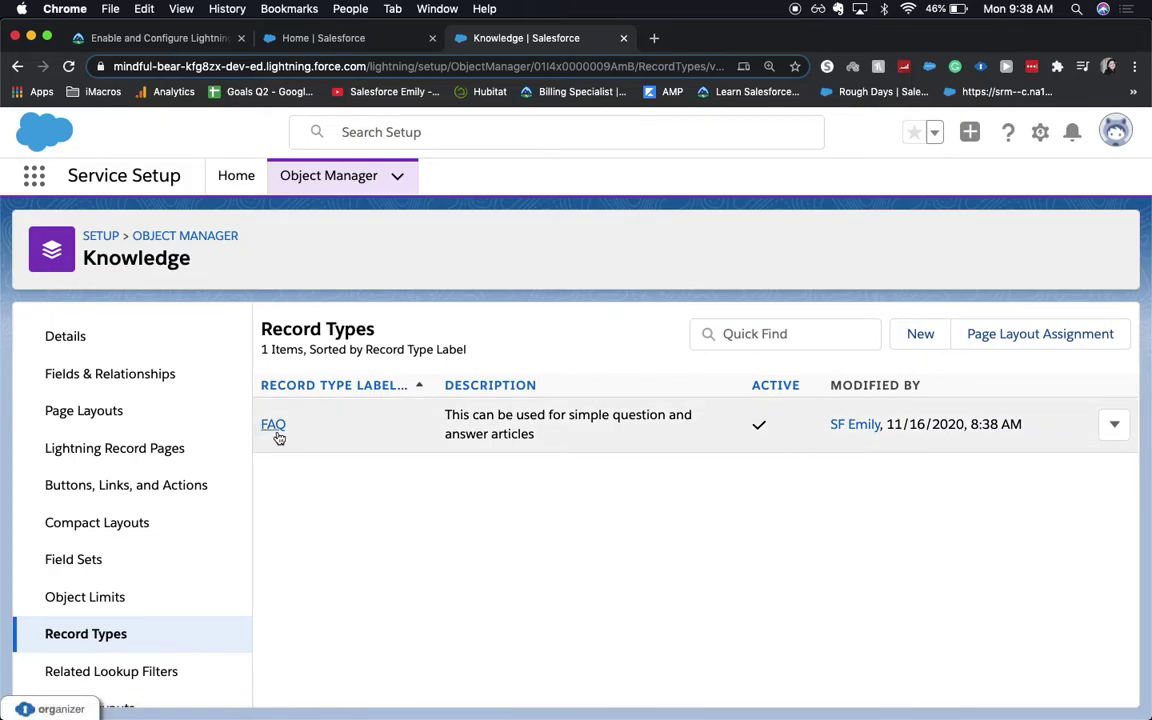
# - Start a new custom field on the Knowledge object with the data type Text Area (Long)
pyautogui.click(47, 392)
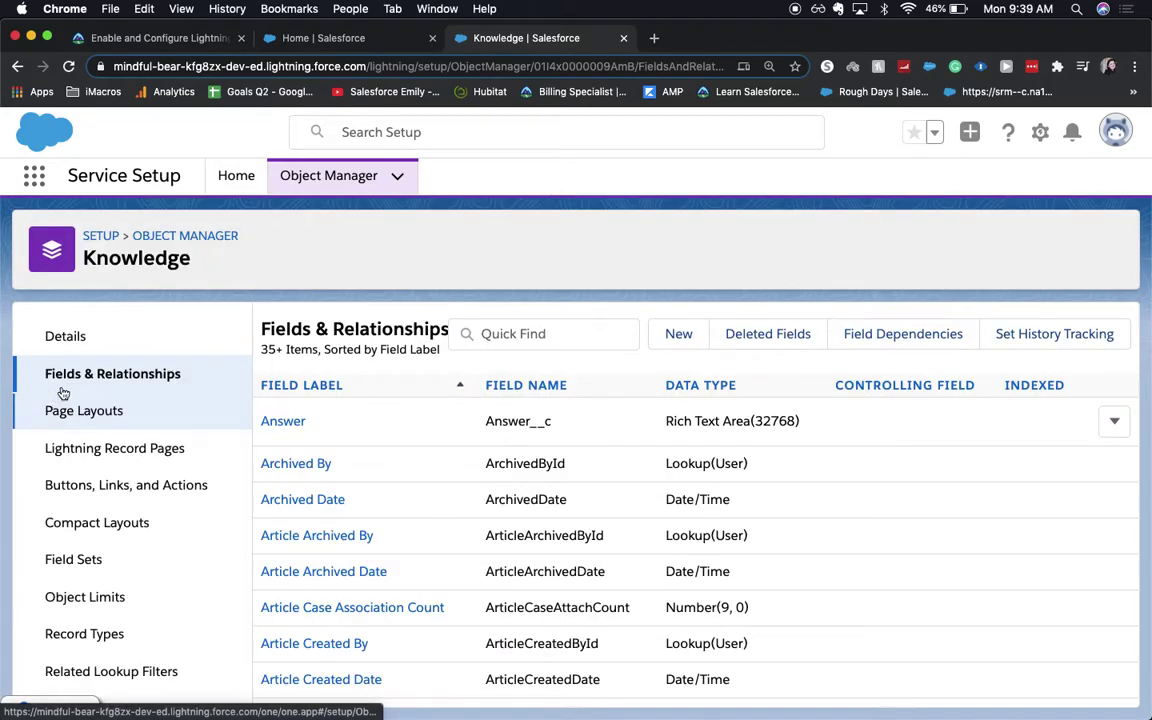
pyautogui.click(664, 334)
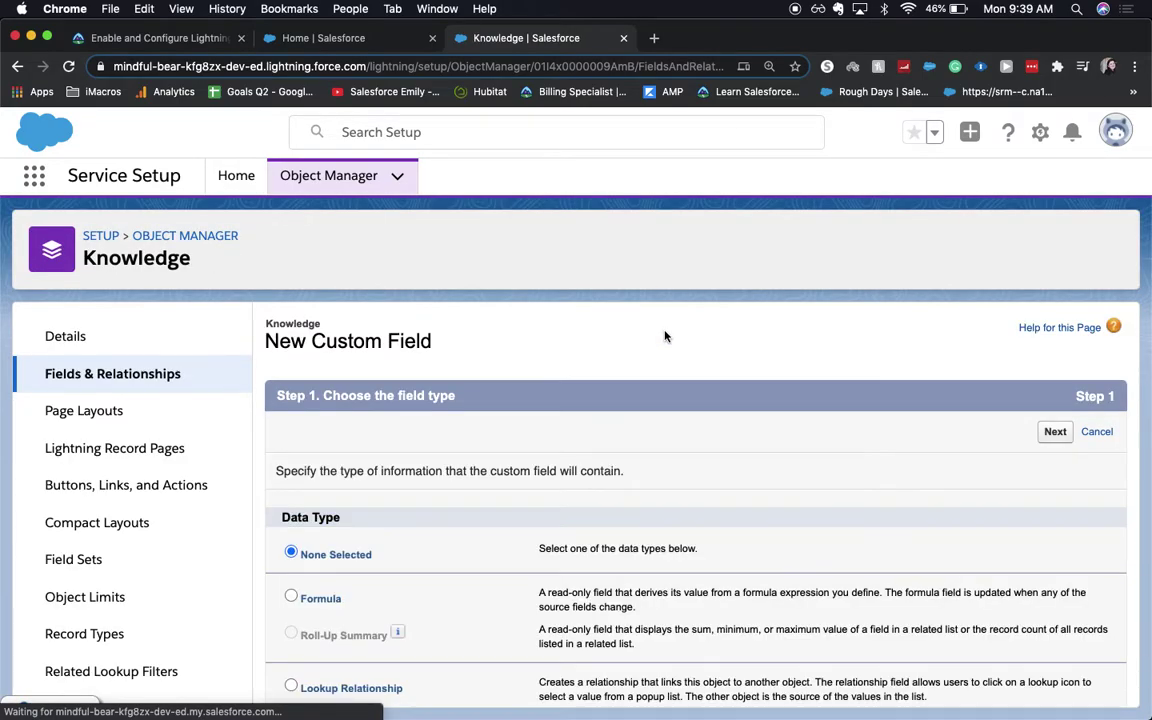
pyautogui.scroll(-5, 758, 517)
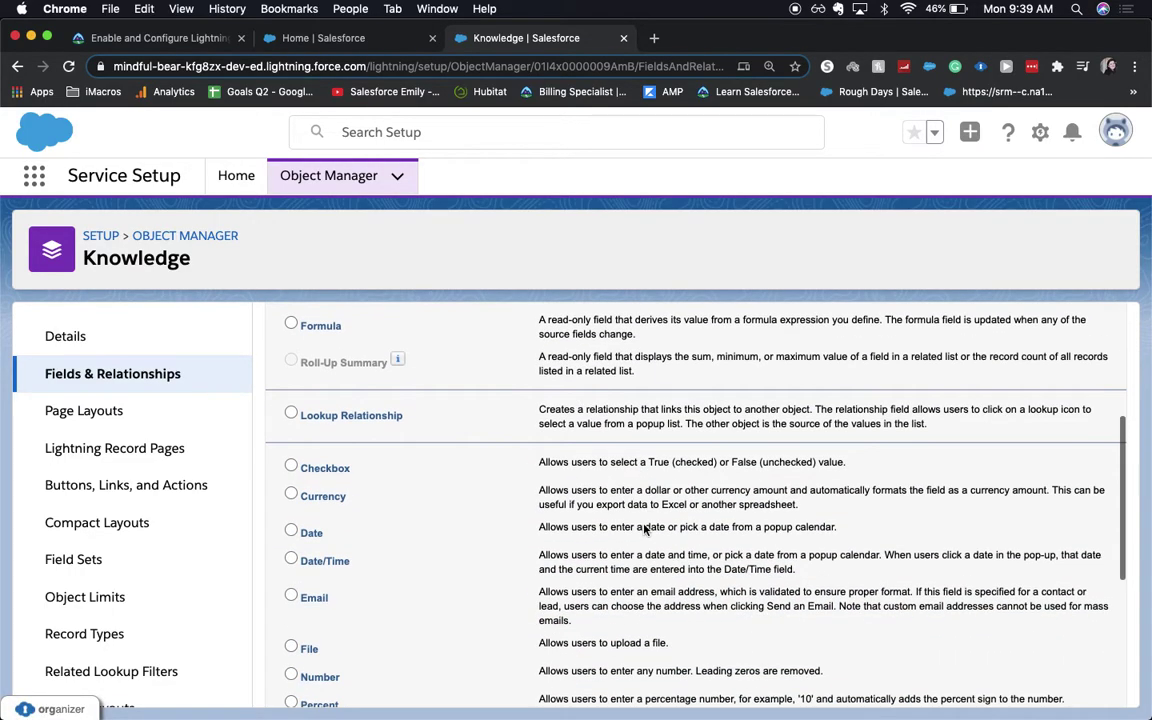
pyautogui.scroll(-5, 340, 621)
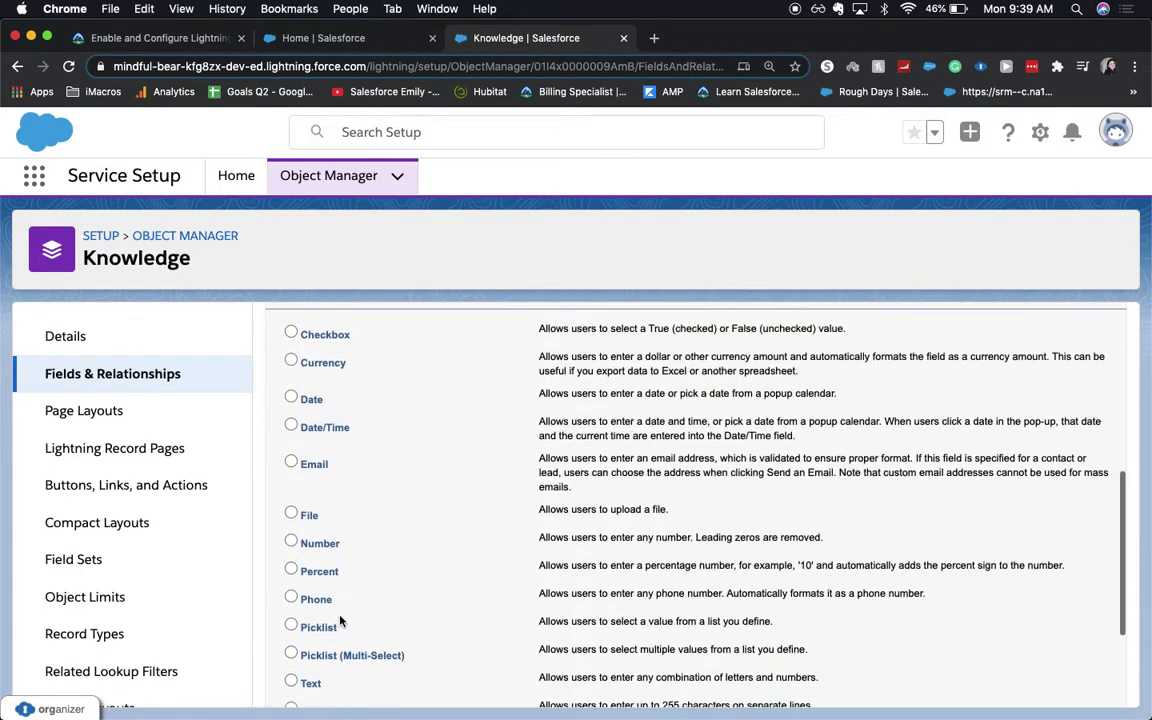
pyautogui.scroll(-1, 340, 621)
pyautogui.click(291, 568)
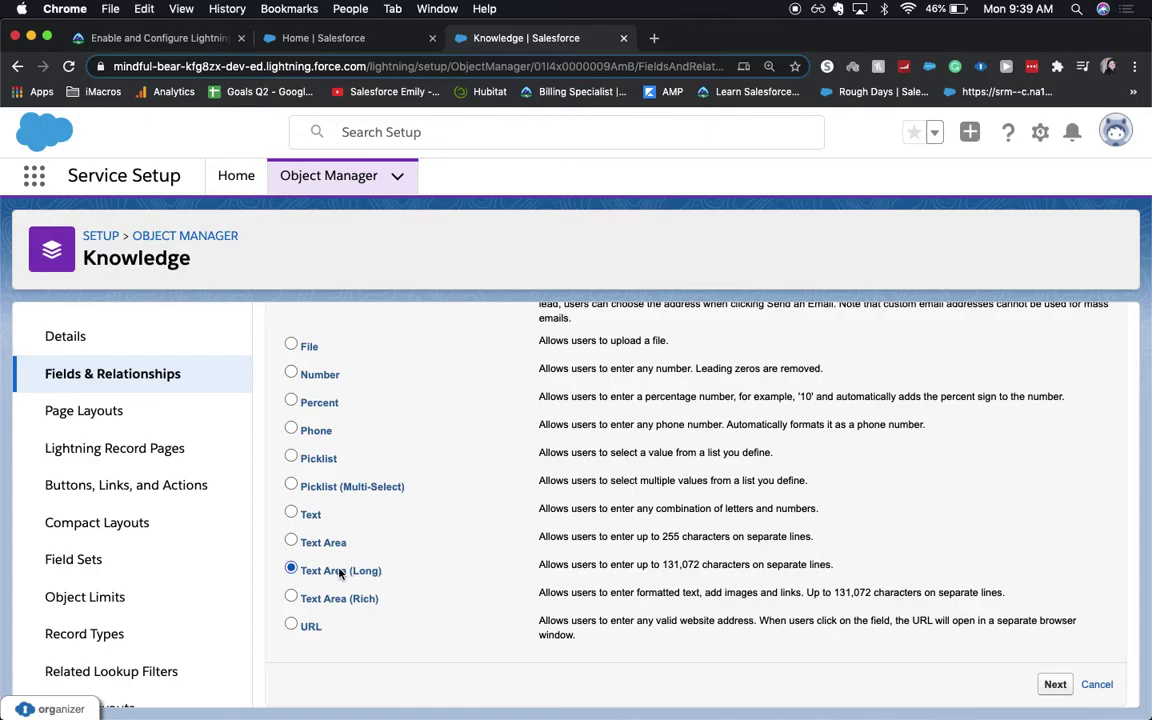
pyautogui.click(1054, 684)
# - Give the new field the label and field name Text, keeping the default length and visible lines
pyautogui.click(487, 472)
pyautogui.write('Tes')
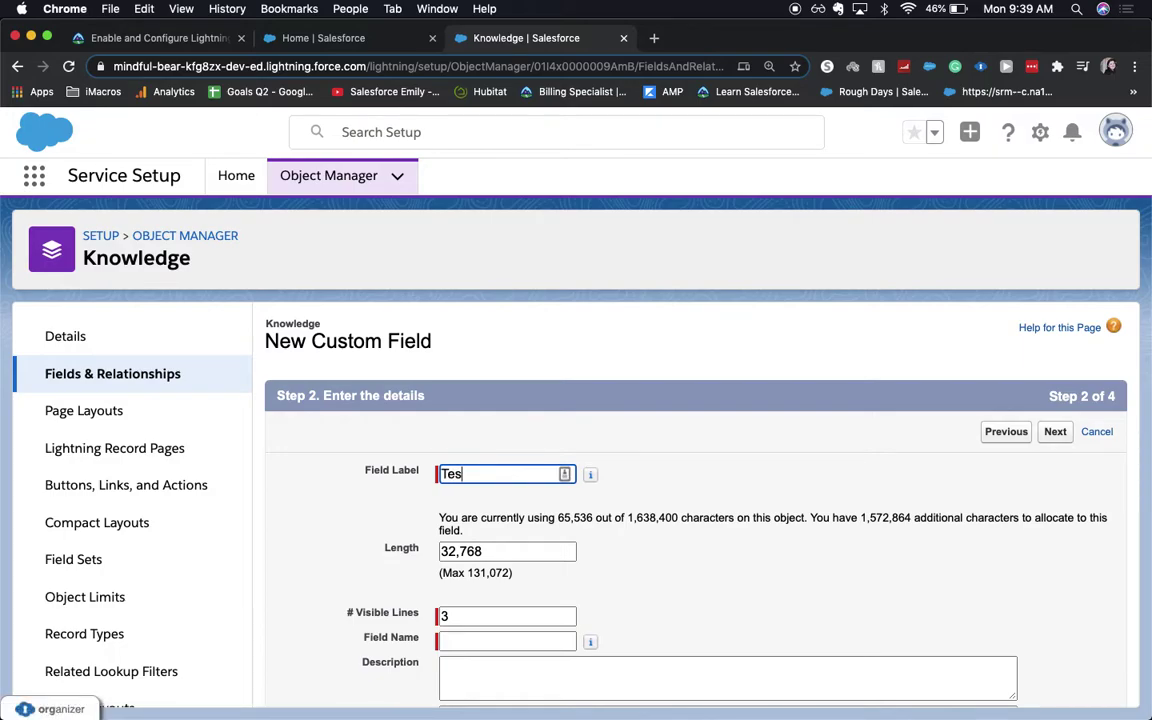
pyautogui.press('Tab')
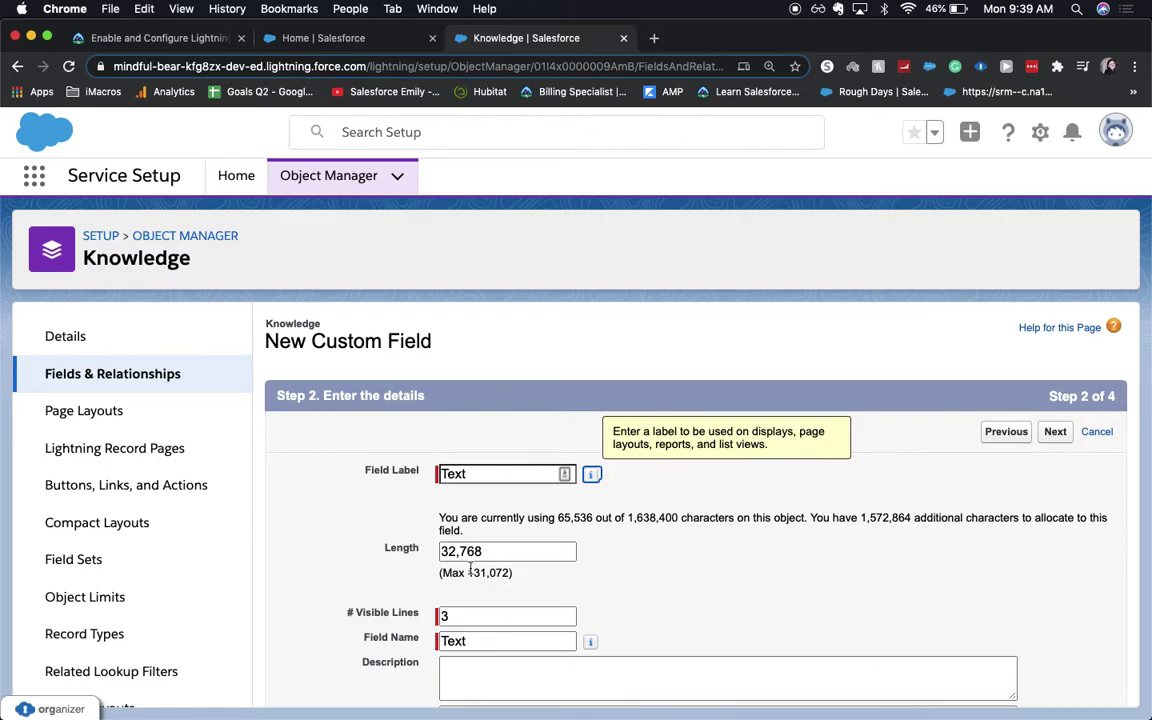
pyautogui.scroll(-10, 489, 598)
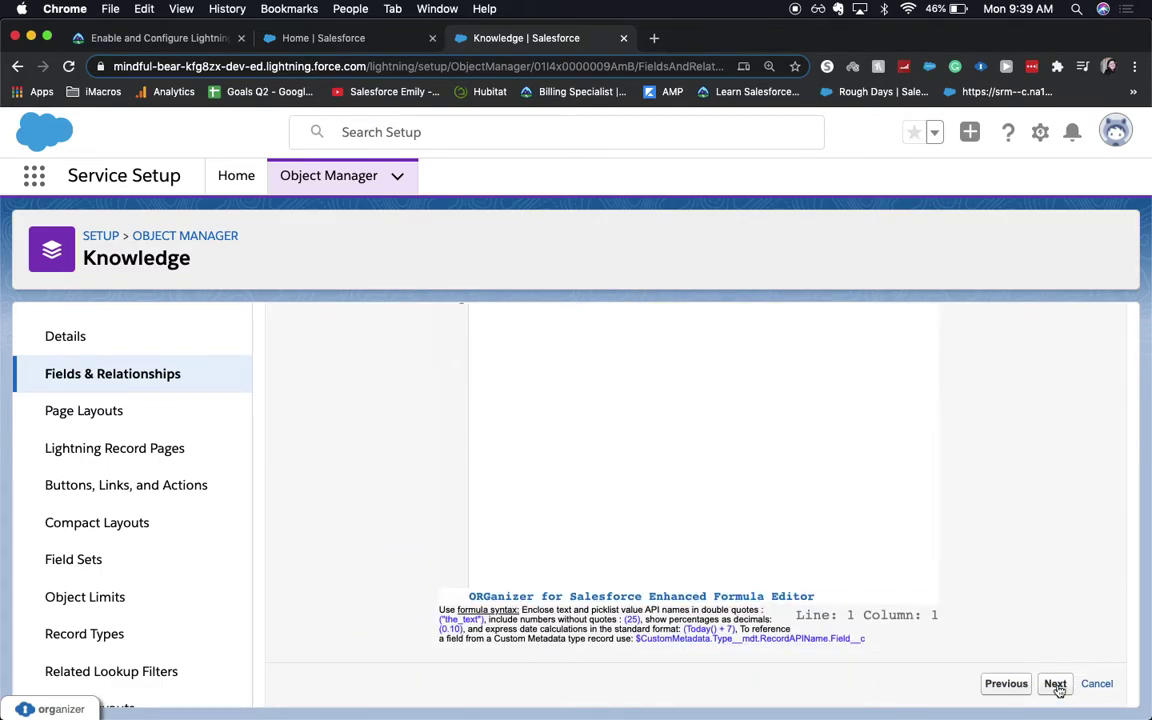
pyautogui.click(1058, 684)
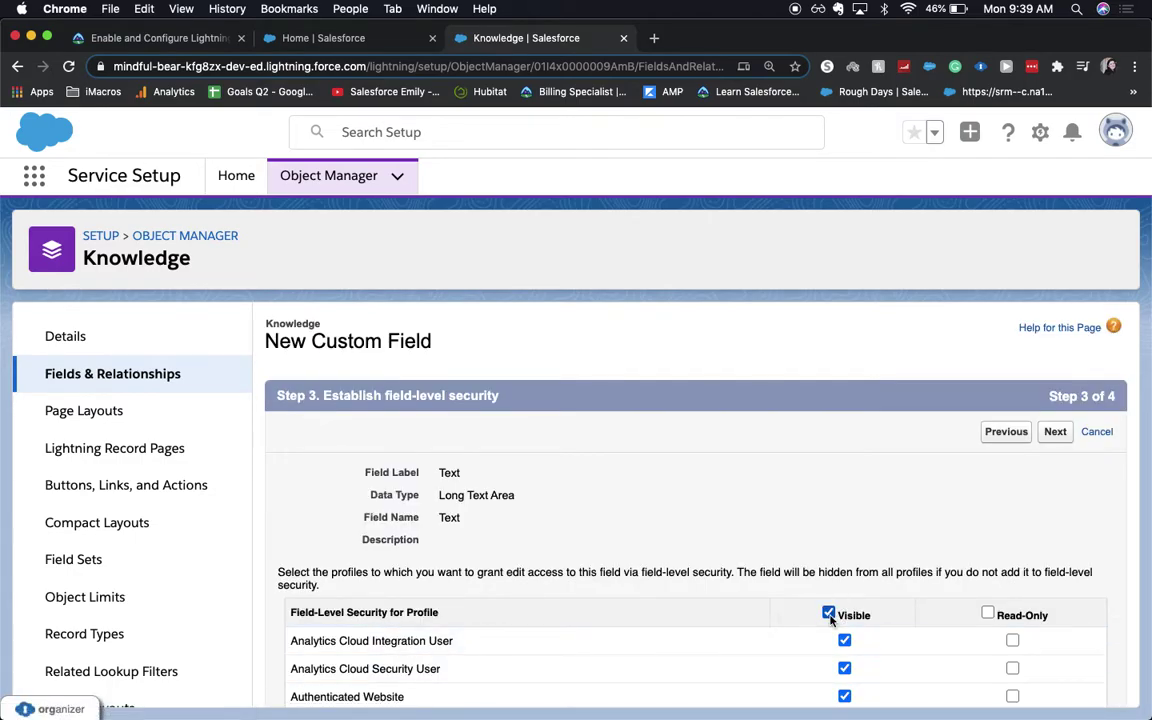
# - Make the Text field visible to all profiles and save it to both the Knowledge Layout and Lightning Knowledge FAQ Layout
pyautogui.click(828, 612)
pyautogui.scroll(-5, 830, 620)
pyautogui.scroll(-4, 830, 620)
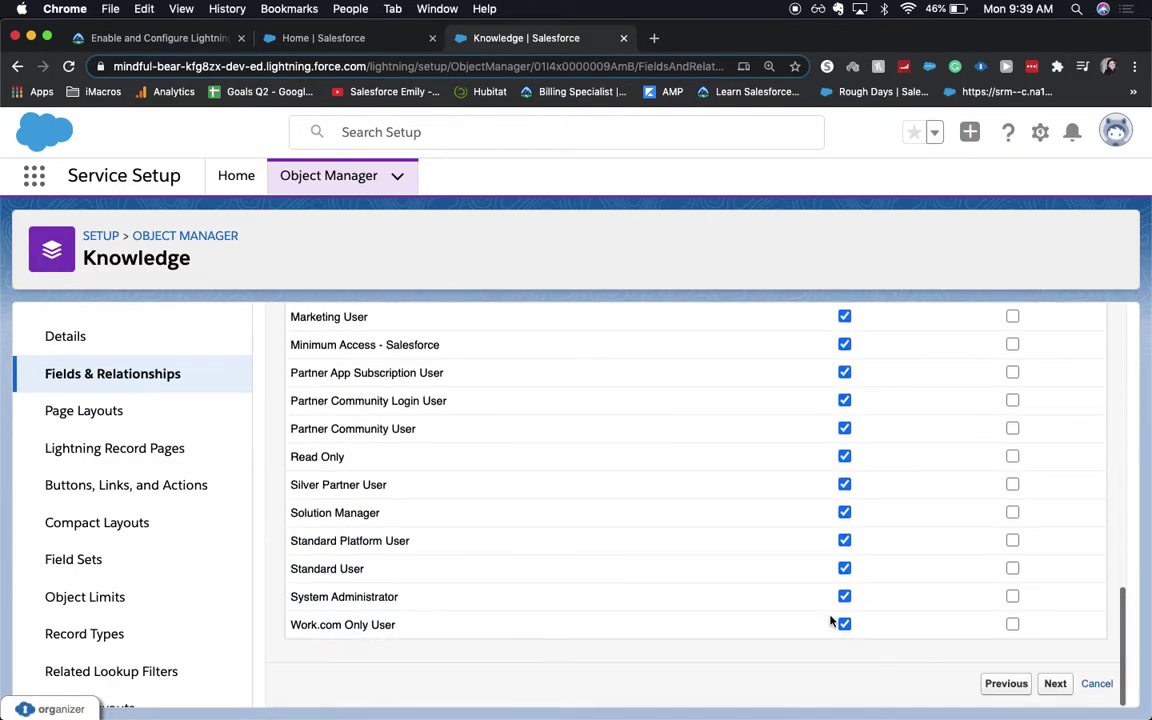
pyautogui.click(1056, 684)
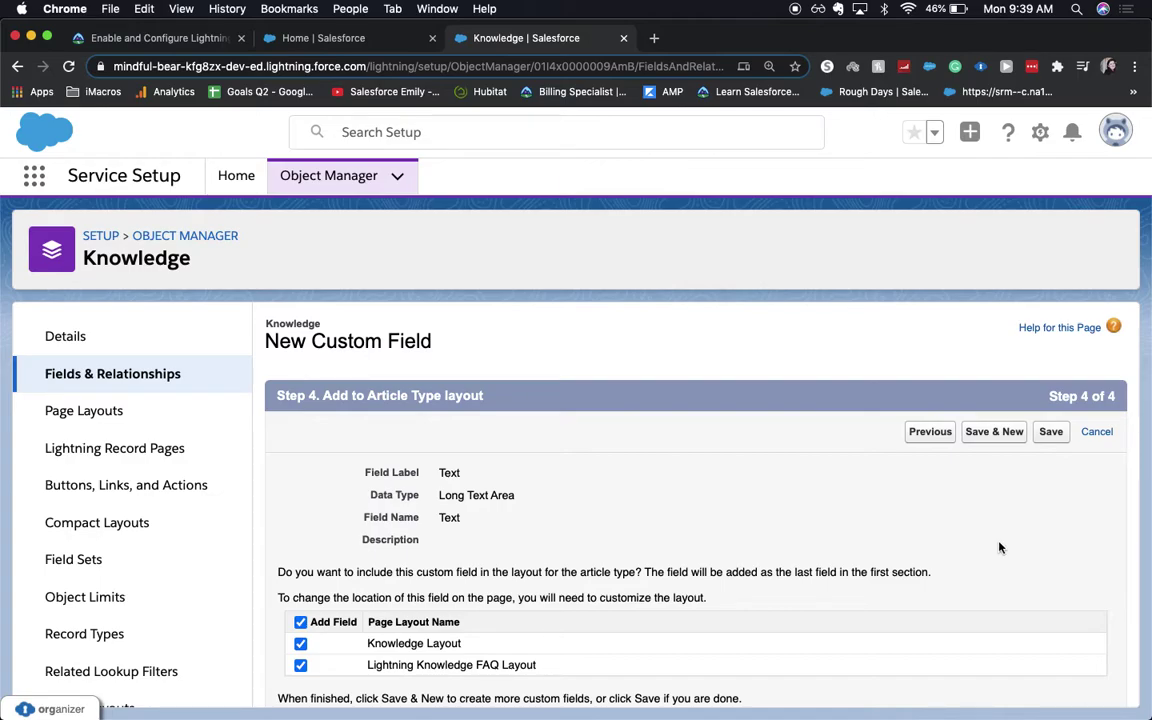
pyautogui.click(1051, 431)
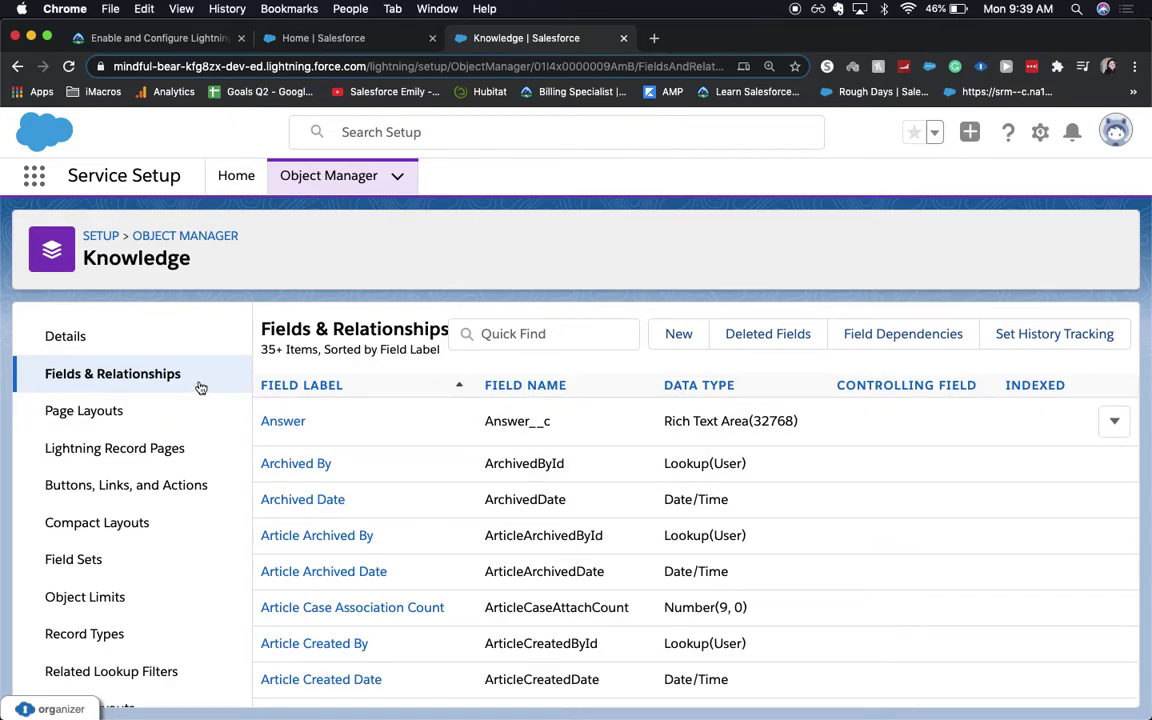
# - Move the Text field between Title and URL Name in the Knowledge Layout and save the layout
pyautogui.click(186, 400)
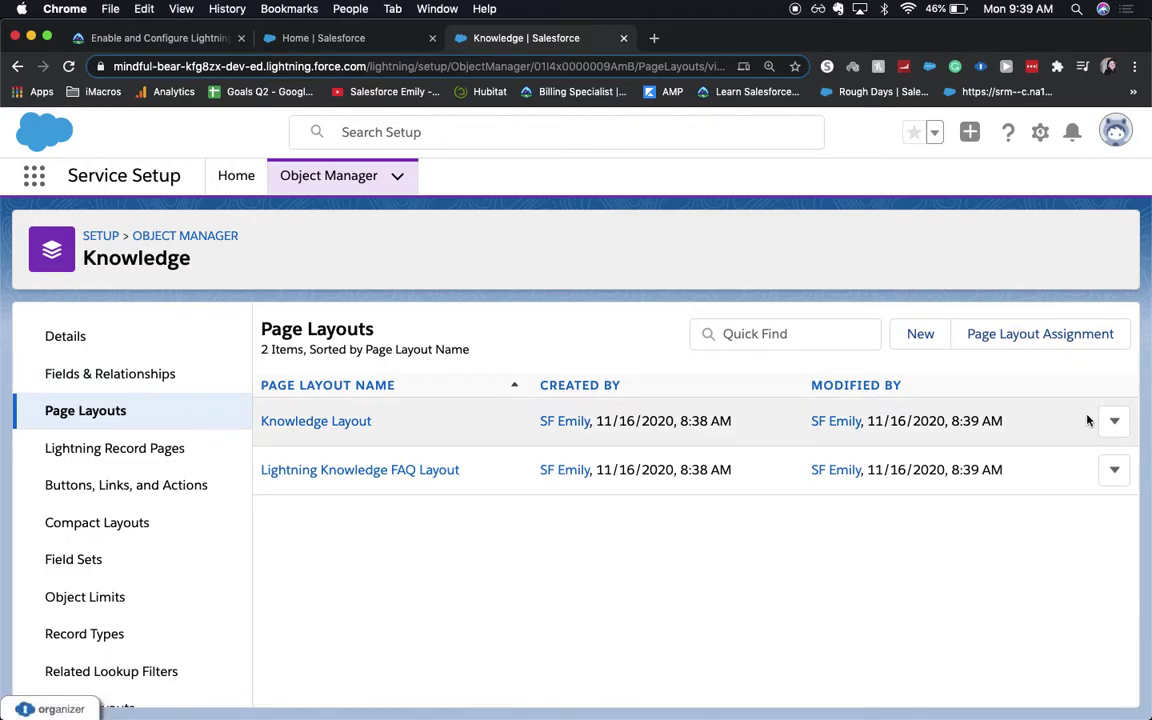
pyautogui.click(1113, 421)
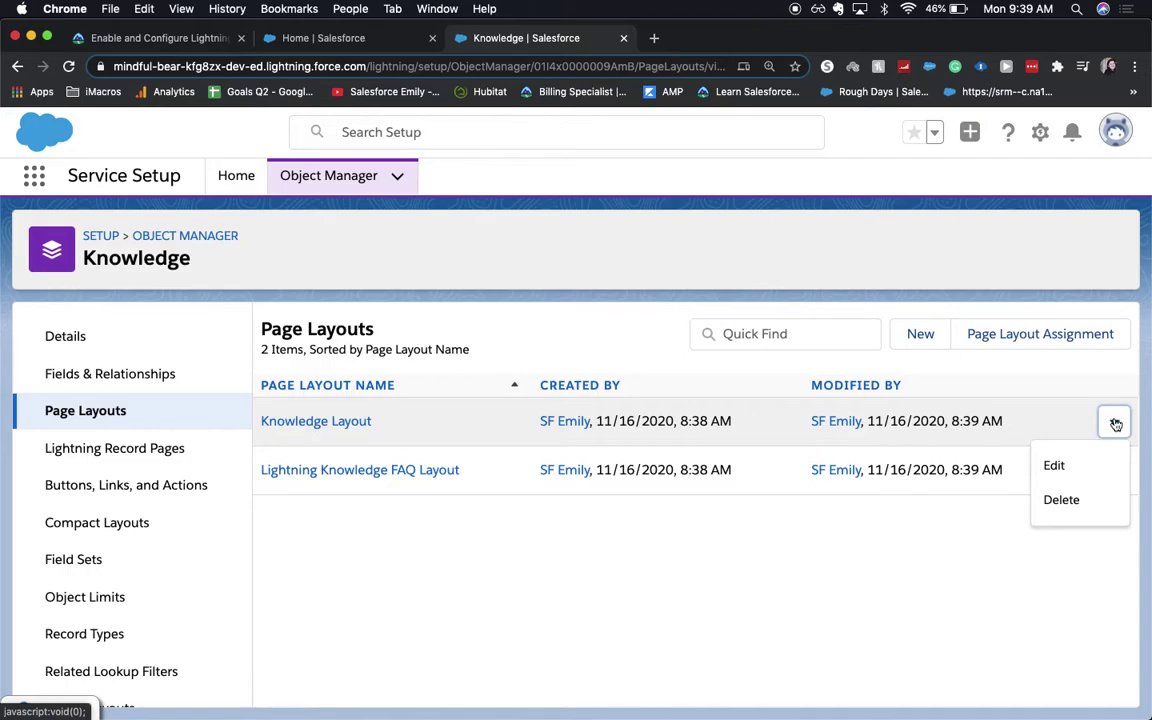
pyautogui.click(1094, 458)
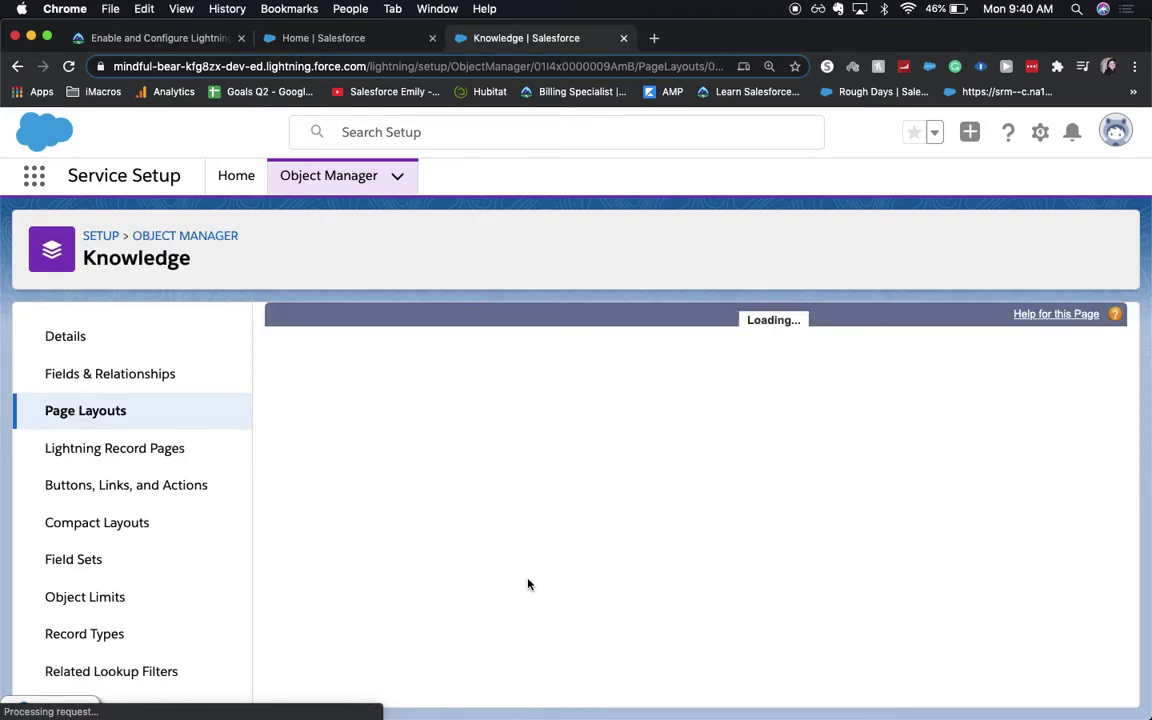
pyautogui.hscroll(10, 660, 428)
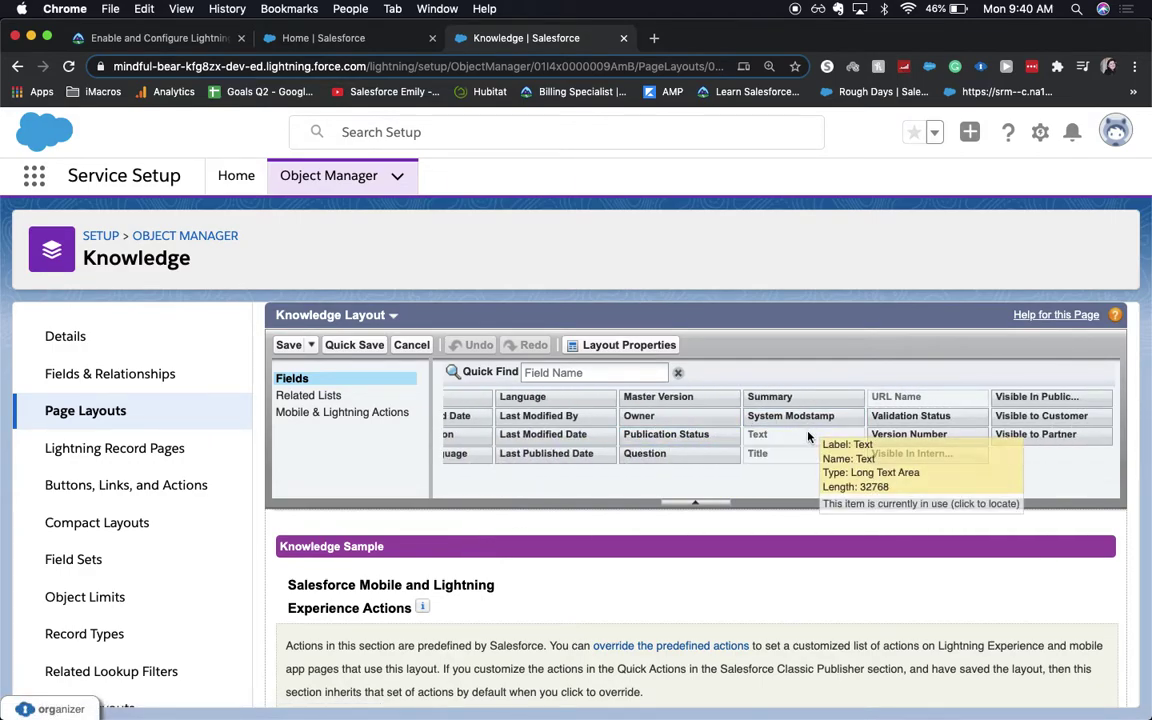
pyautogui.scroll(-5, 808, 436)
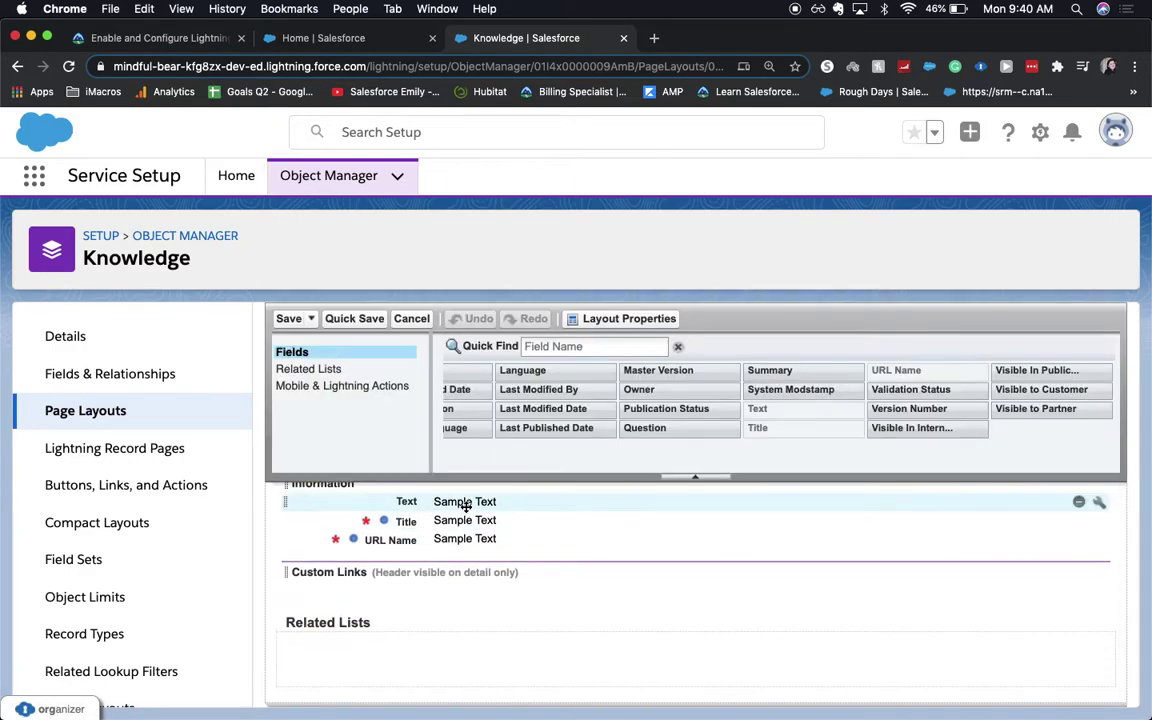
pyautogui.moveTo(463, 502); pyautogui.dragTo(468, 537)
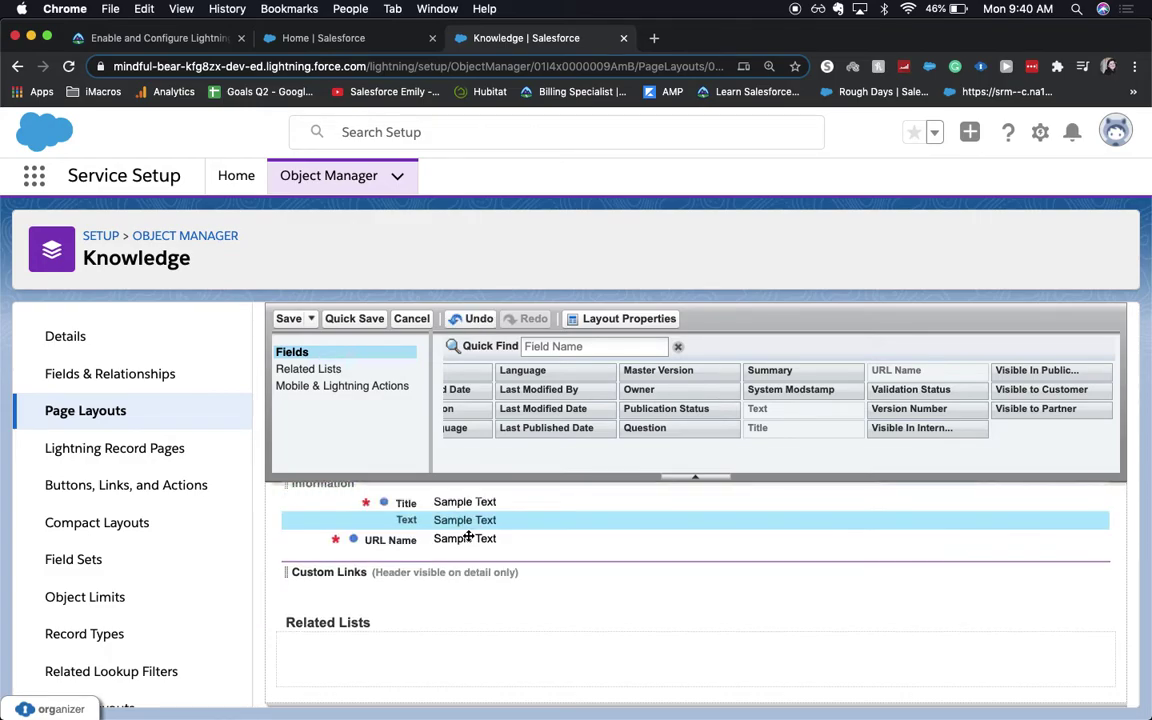
pyautogui.click(286, 319)
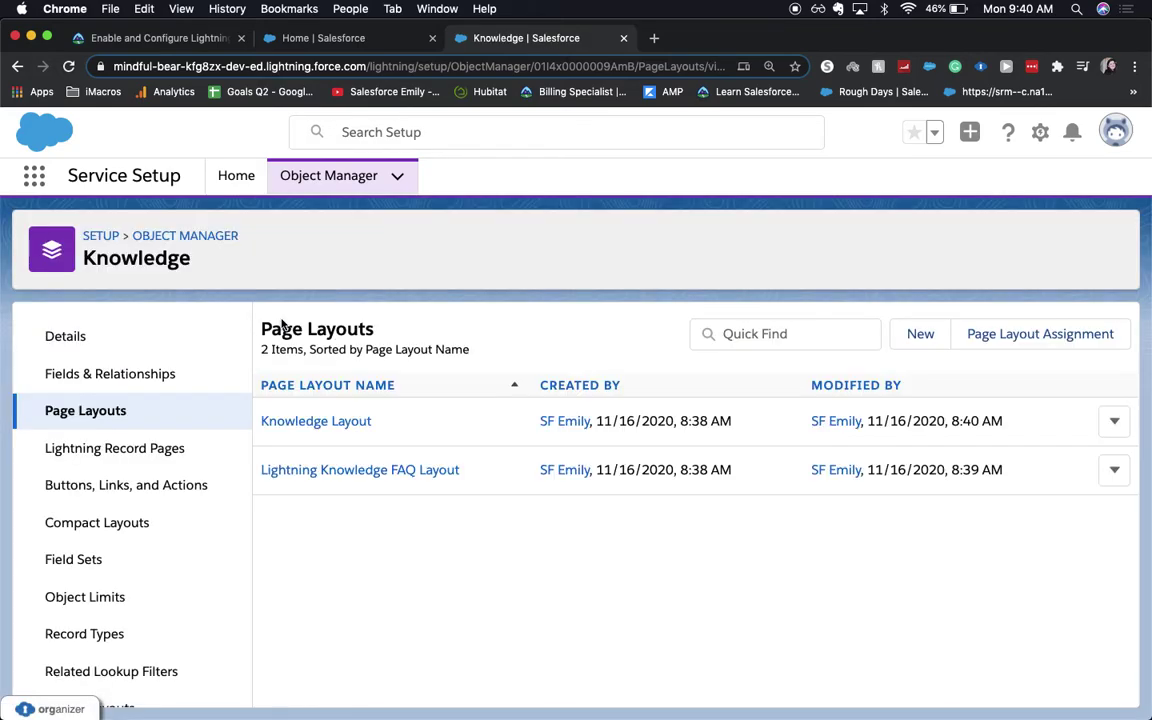
# - Switch to Salesforce Classic and open its Setup home page
pyautogui.click(1128, 133)
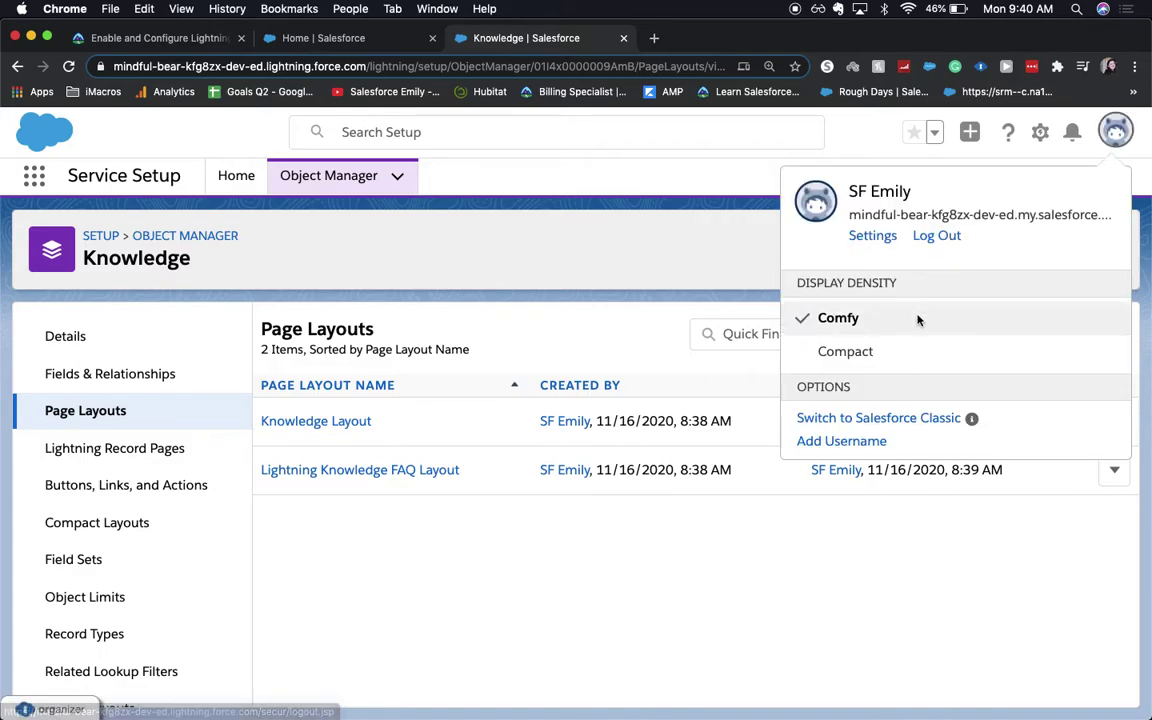
pyautogui.click(930, 424)
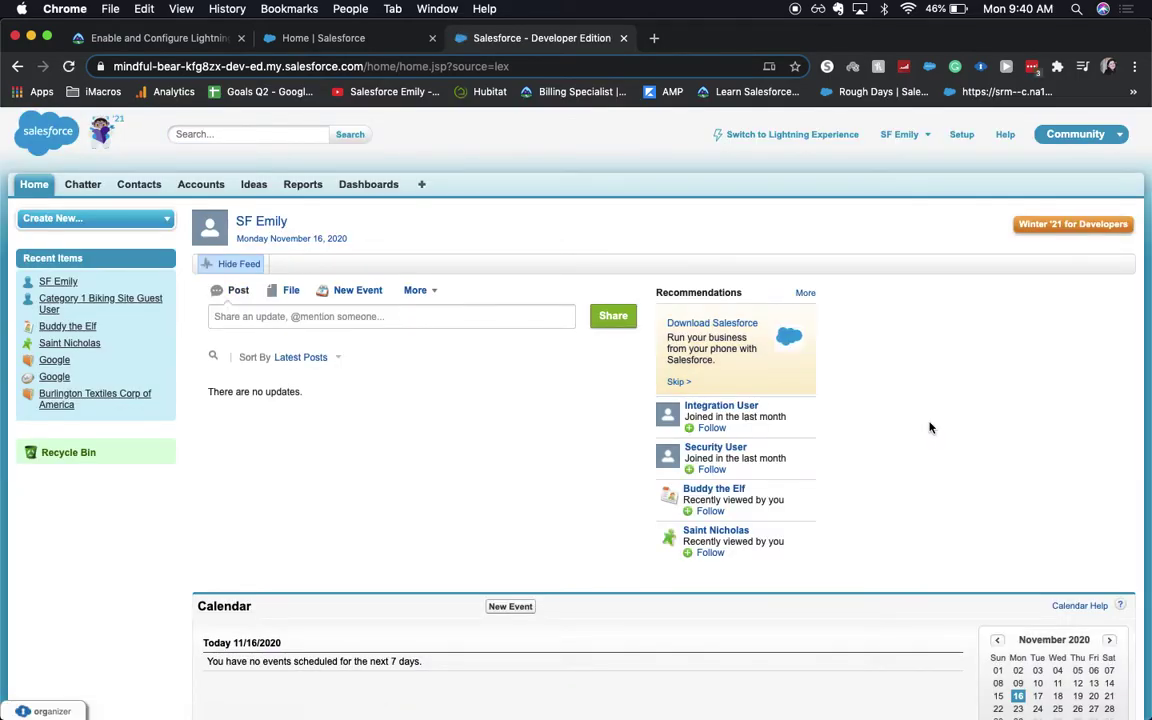
pyautogui.click(960, 136)
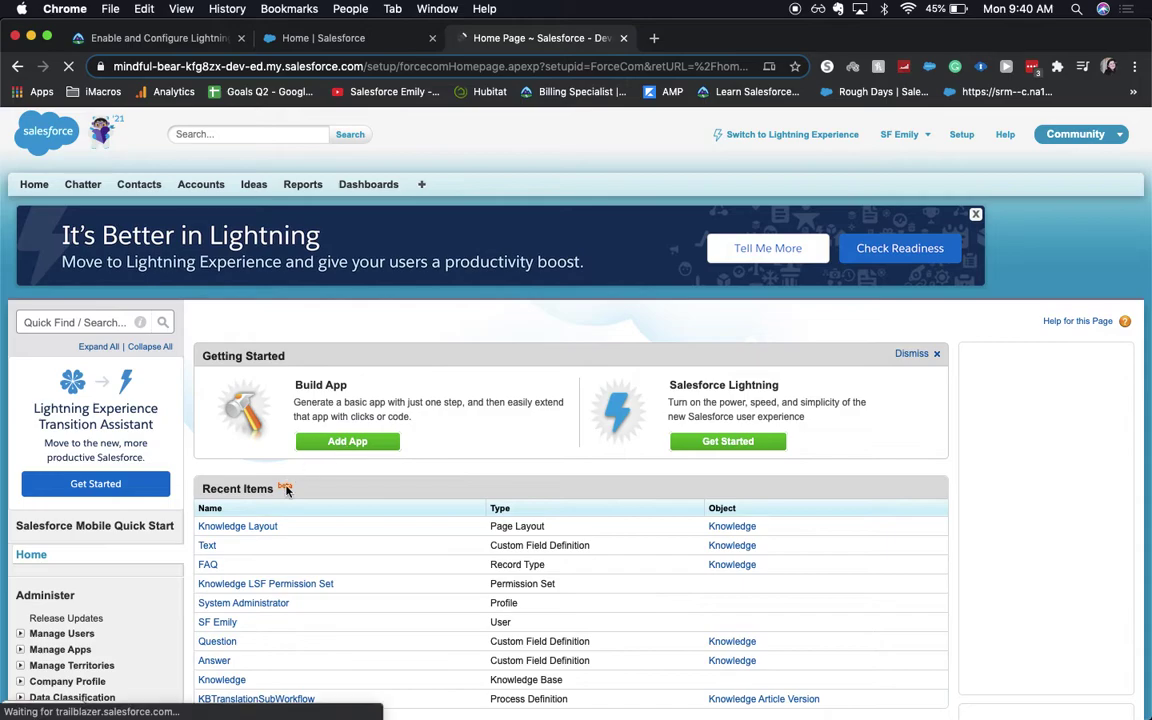
# - Find Topic in Setup and open the Topics for Objects settings
pyautogui.click(43, 319)
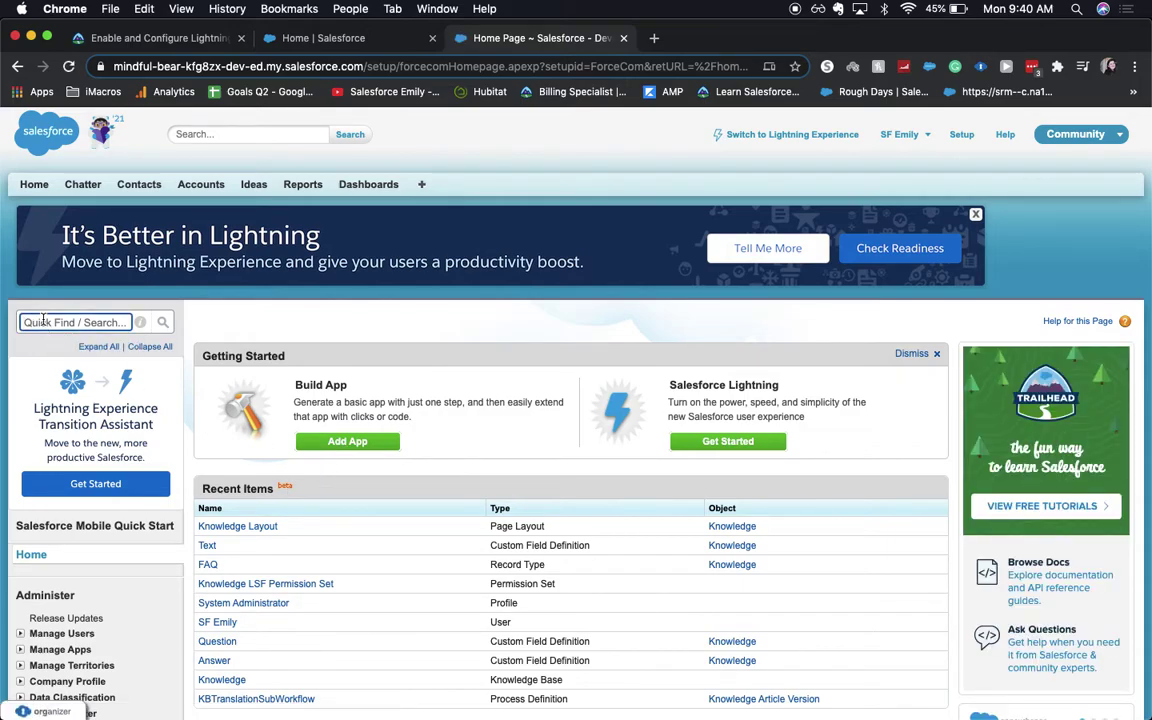
pyautogui.write('Topic')
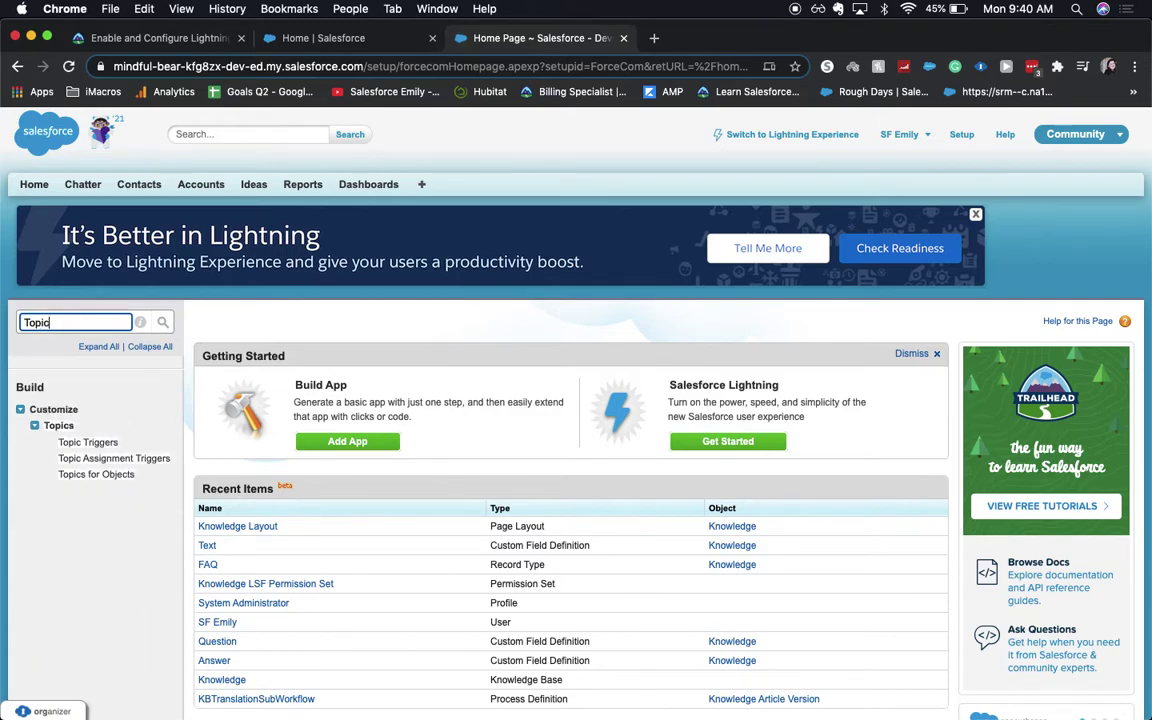
pyautogui.click(95, 475)
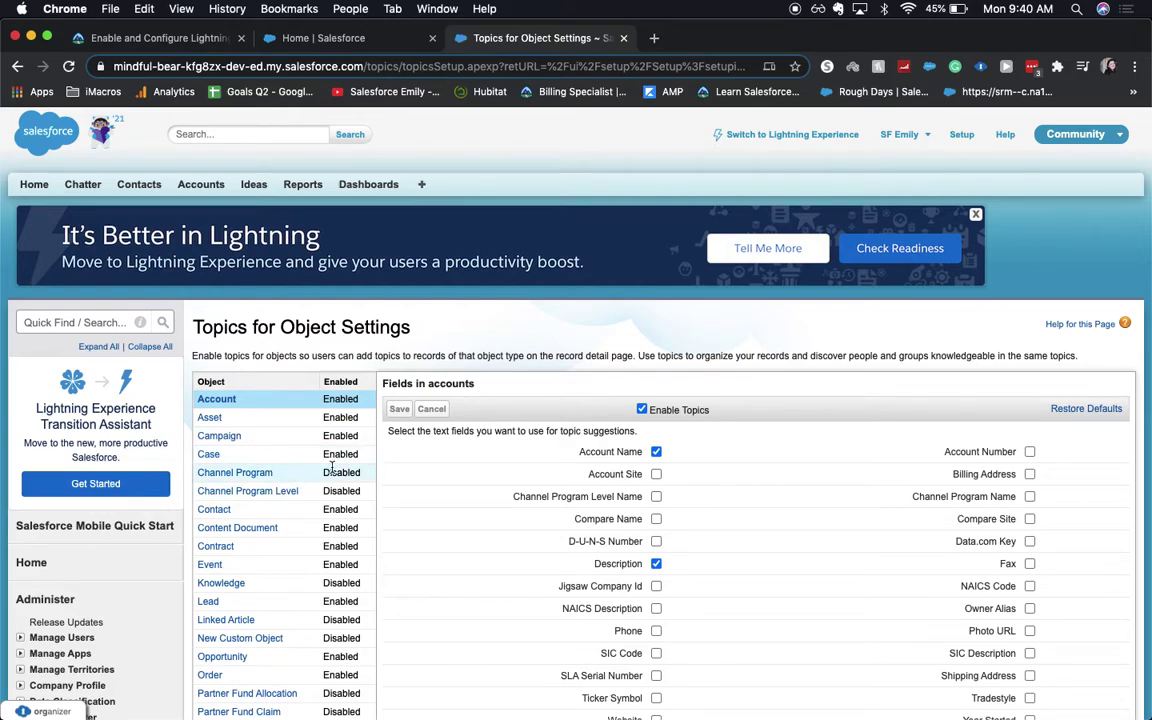
# - Enable topics for the Knowledge object with Text and Title as the topic suggestion fields, and save the settings
pyautogui.scroll(-5, 340, 466)
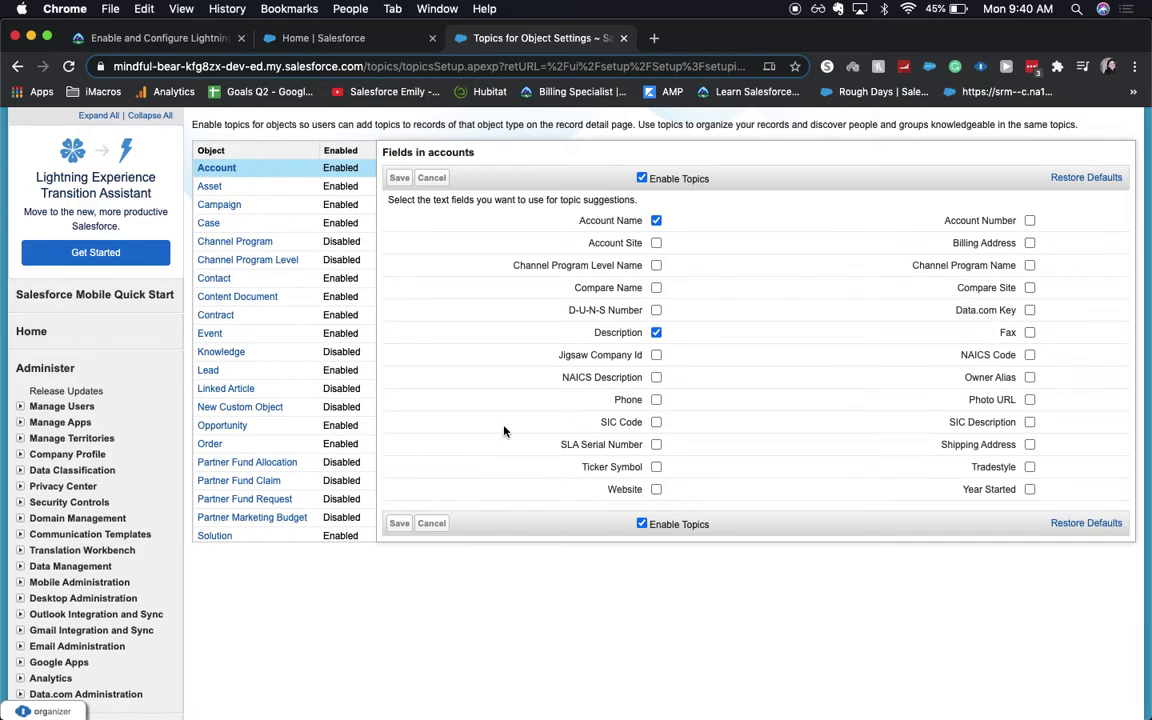
pyautogui.click(314, 356)
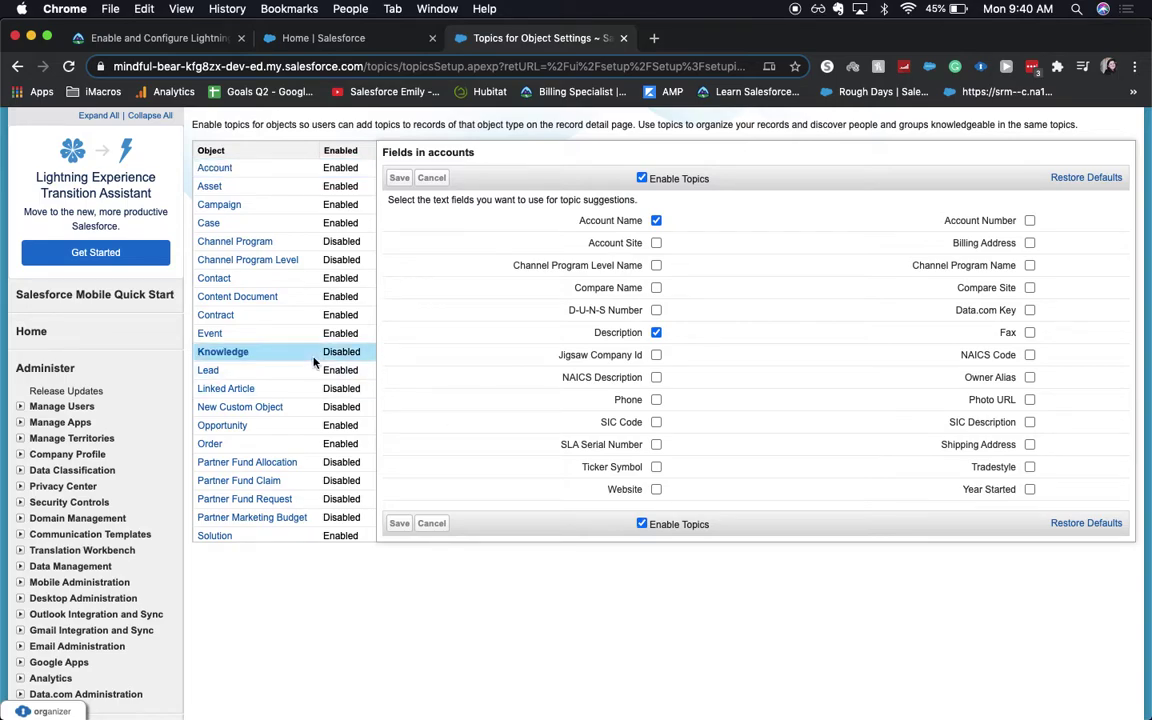
pyautogui.click(246, 358)
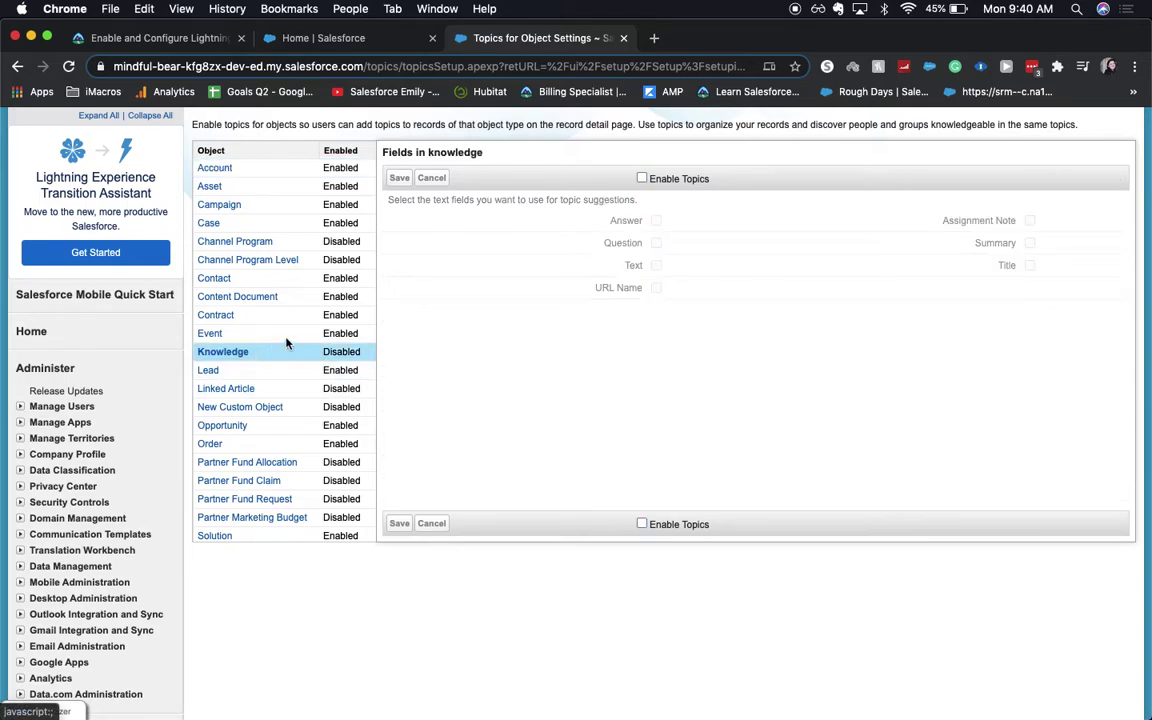
pyautogui.click(642, 178)
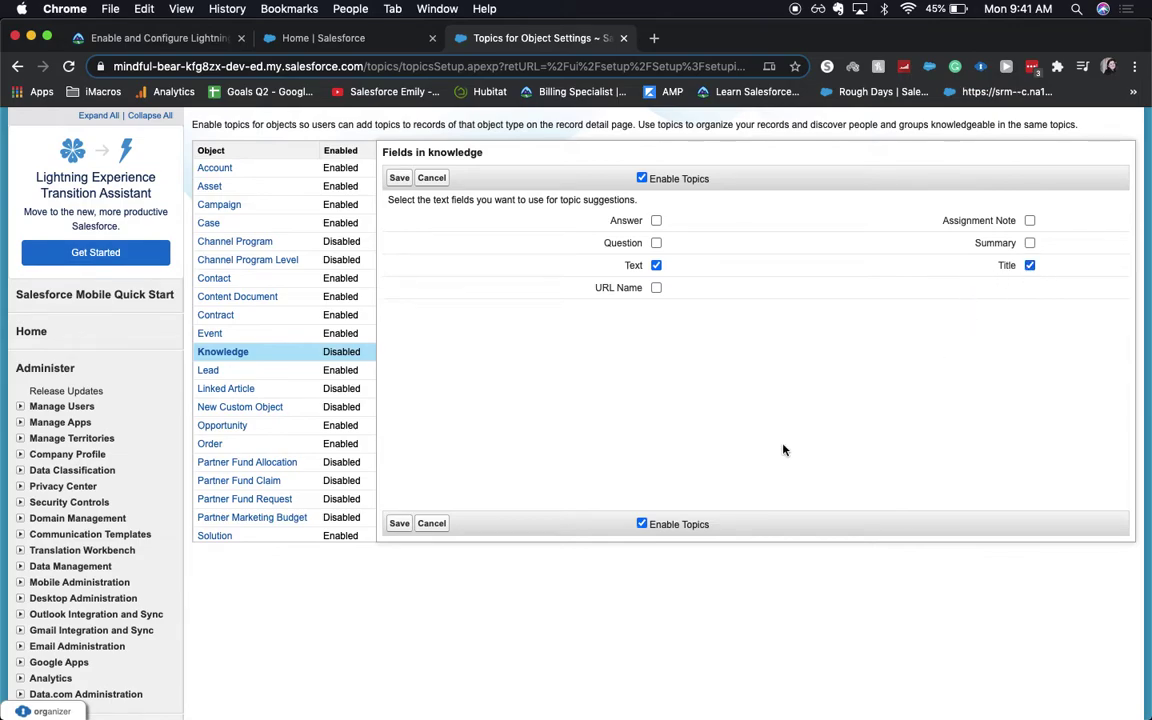
pyautogui.click(404, 527)
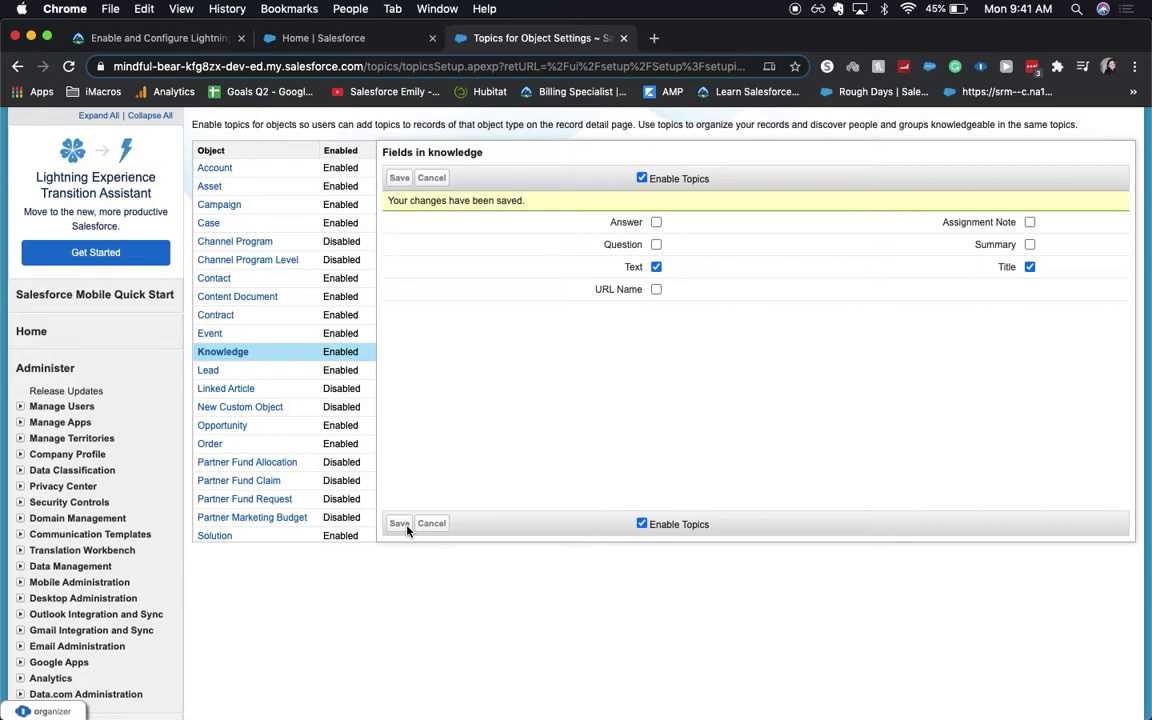
# - Switch to Lightning Experience and open the Knowledge item from the App Launcher
pyautogui.scroll(2, 407, 531)
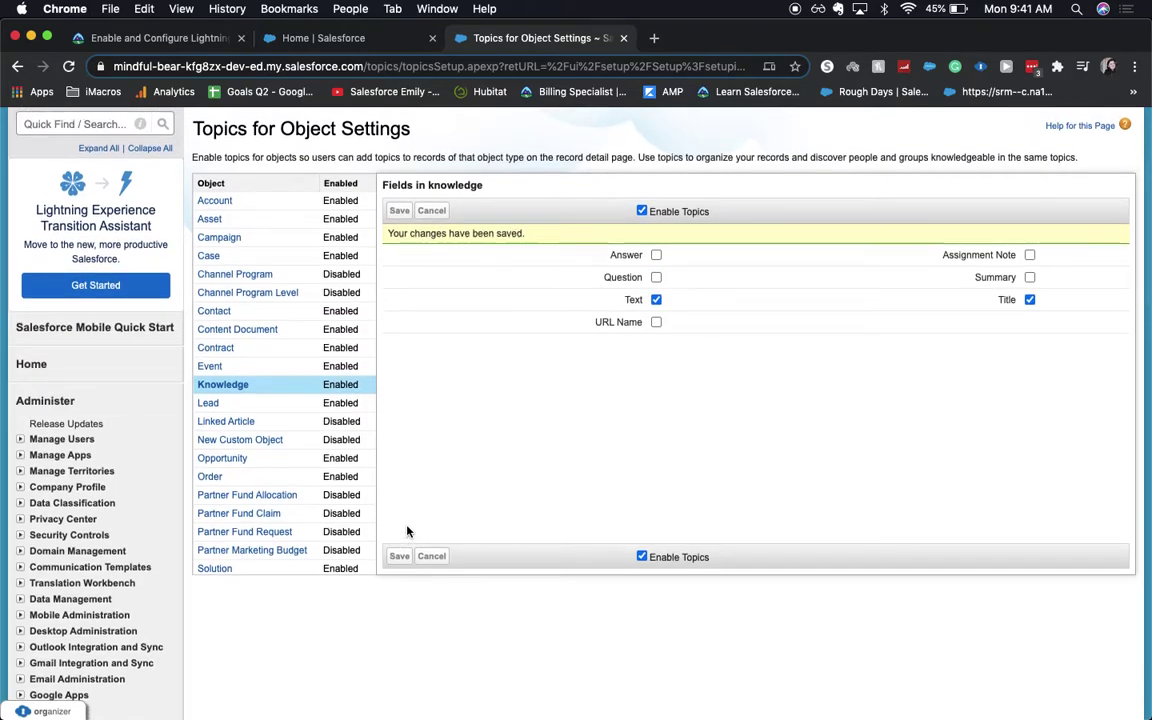
pyautogui.scroll(5, 407, 531)
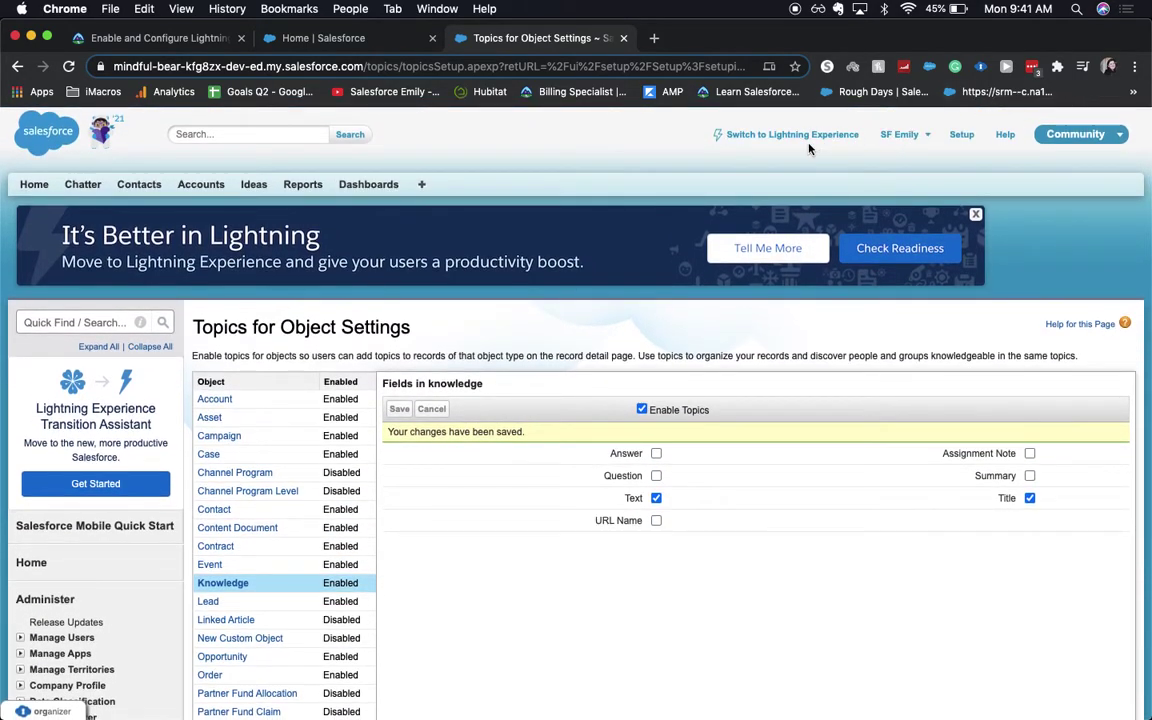
pyautogui.click(812, 136)
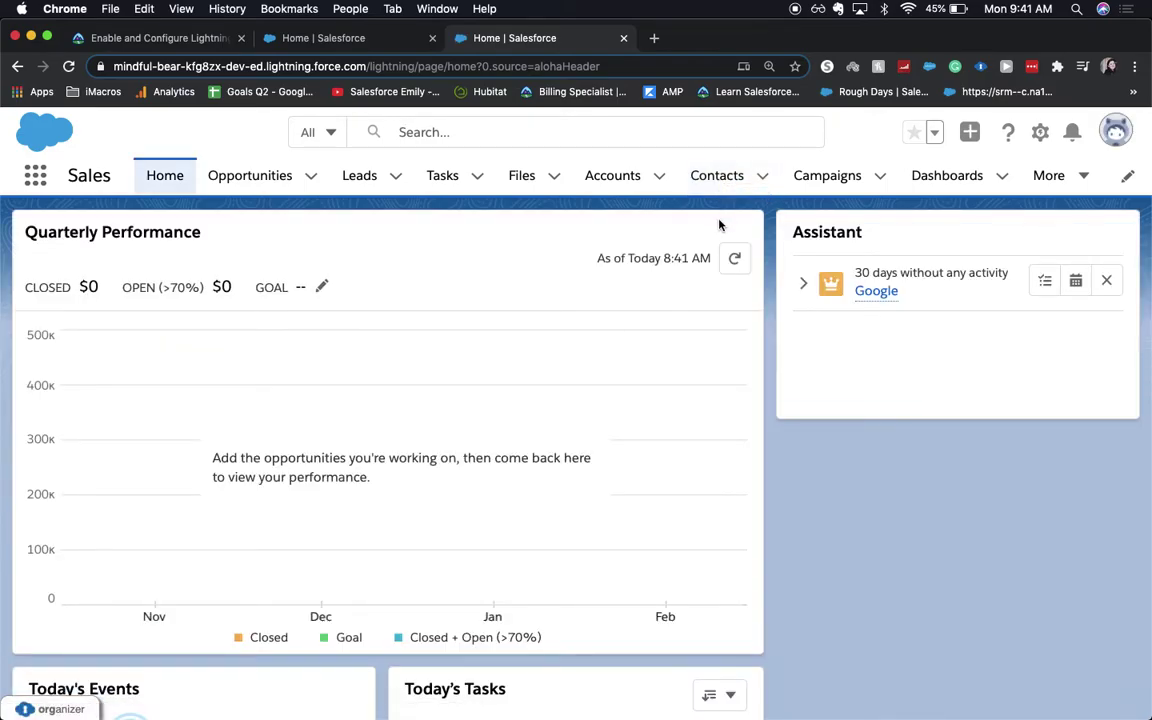
pyautogui.click(36, 177)
pyautogui.write('kno')
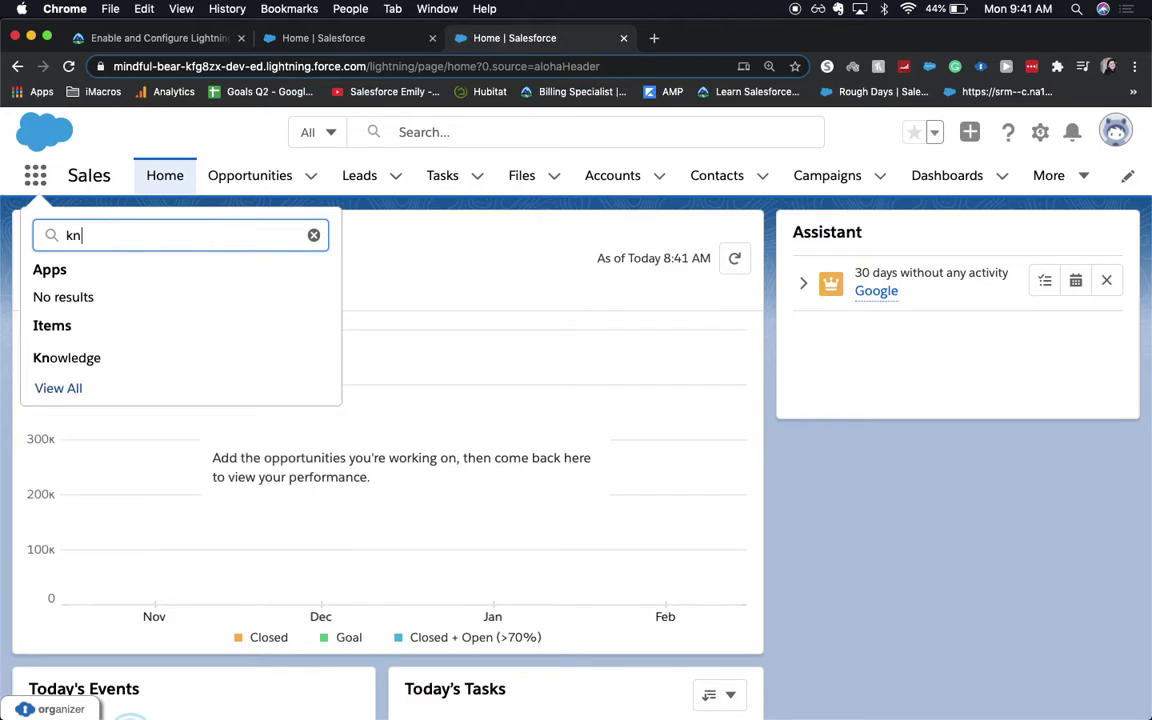
pyautogui.click(72, 359)
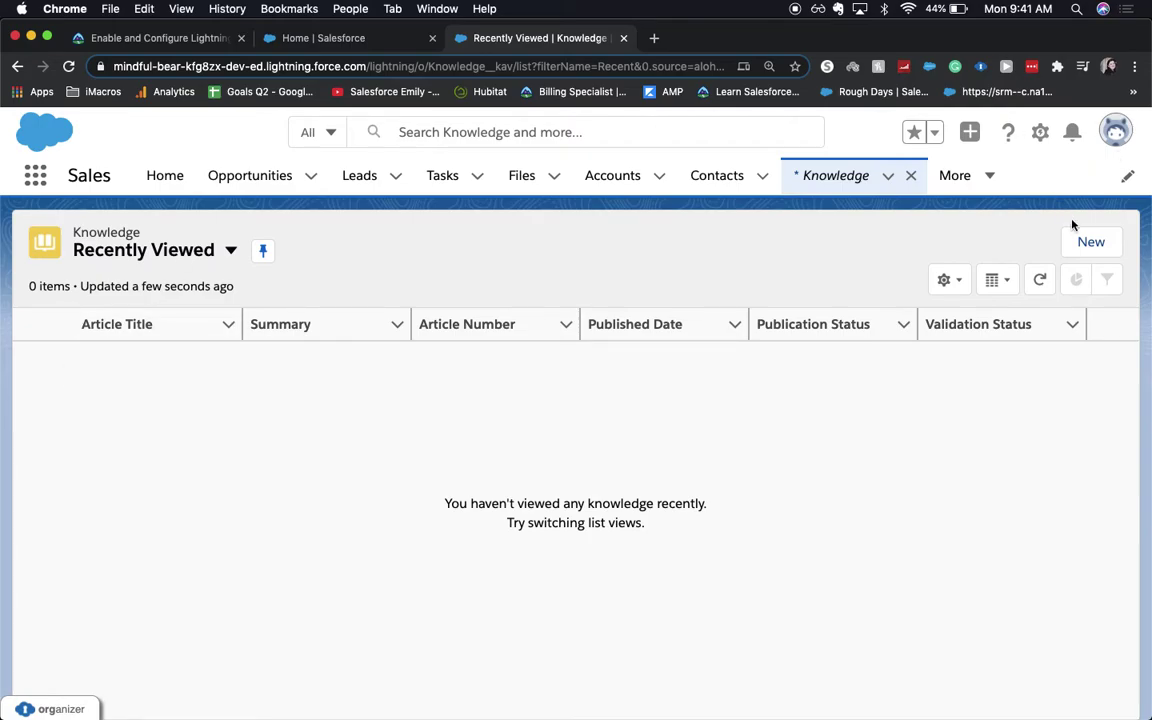
# - Start a new Knowledge FAQ article titled "When is the T-800 coming out?" and generate its URL name from the title
pyautogui.click(1090, 242)
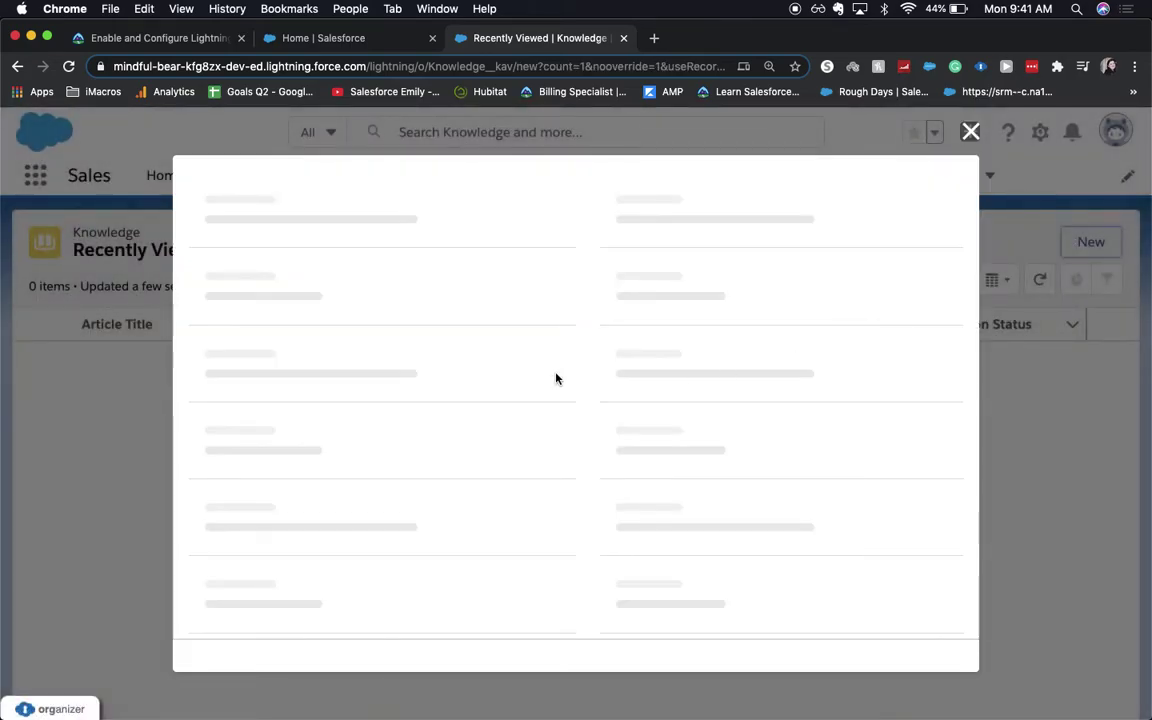
pyautogui.write('When')
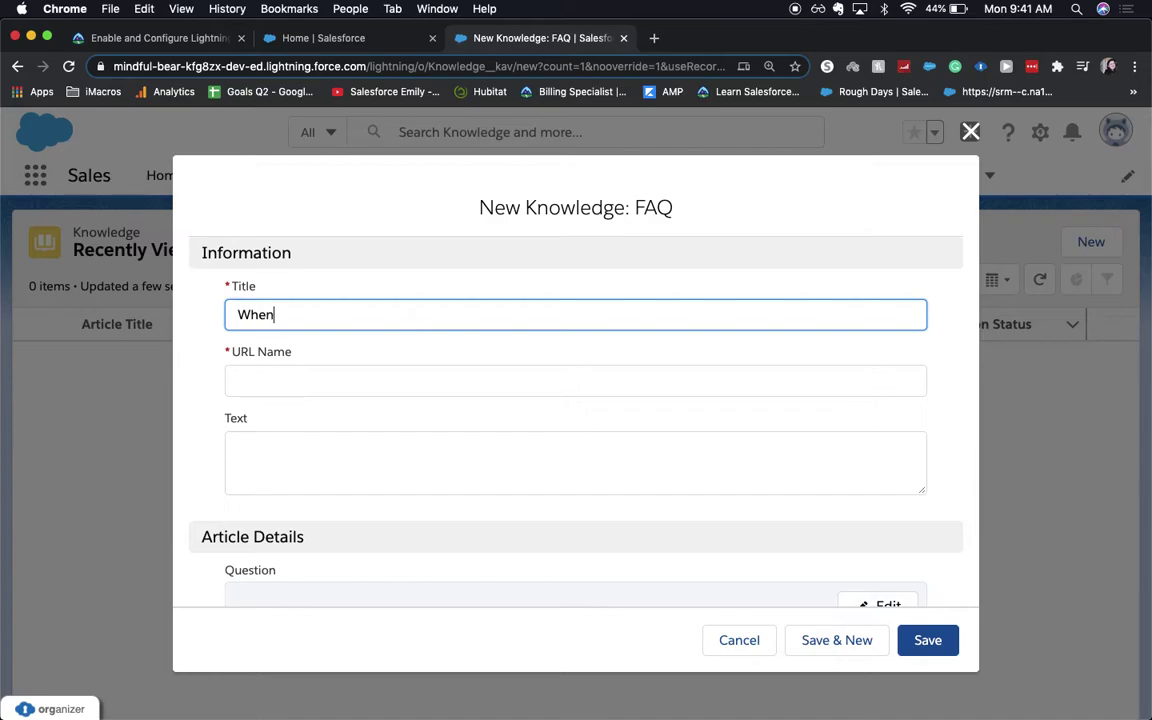
pyautogui.write(' is the T-800 coming out?')
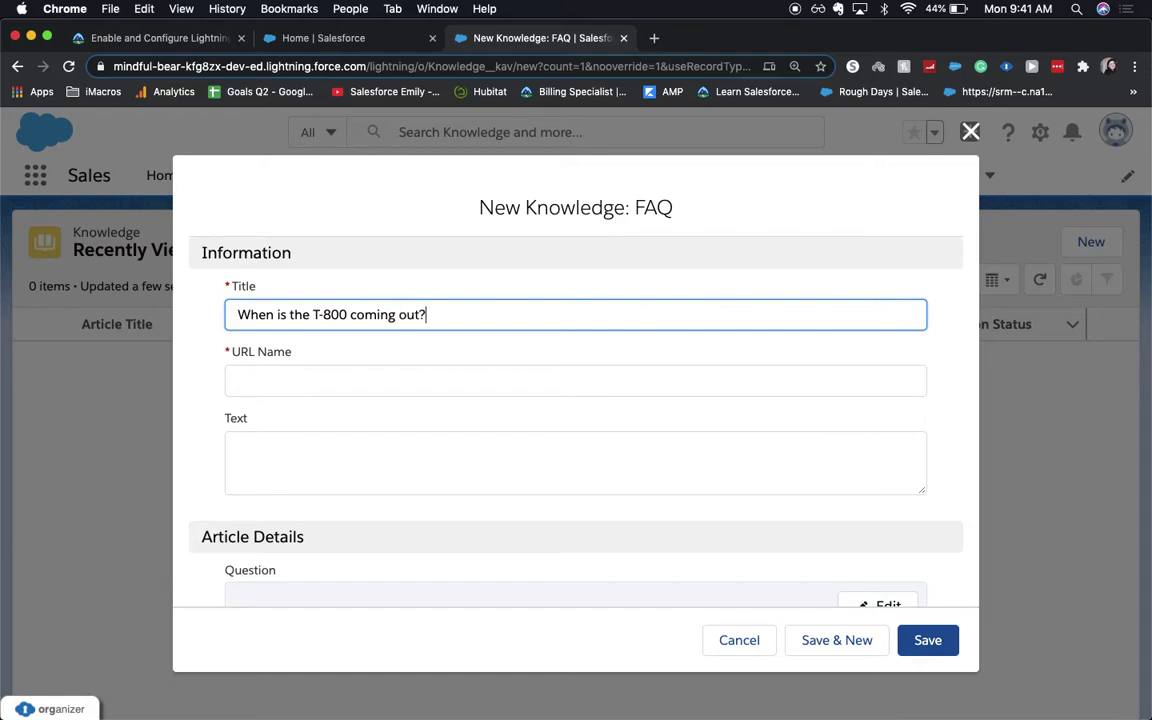
pyautogui.click(414, 378)
# - Enter "Hopefully this summer!" as the Text of the T-800 article
pyautogui.click(474, 431)
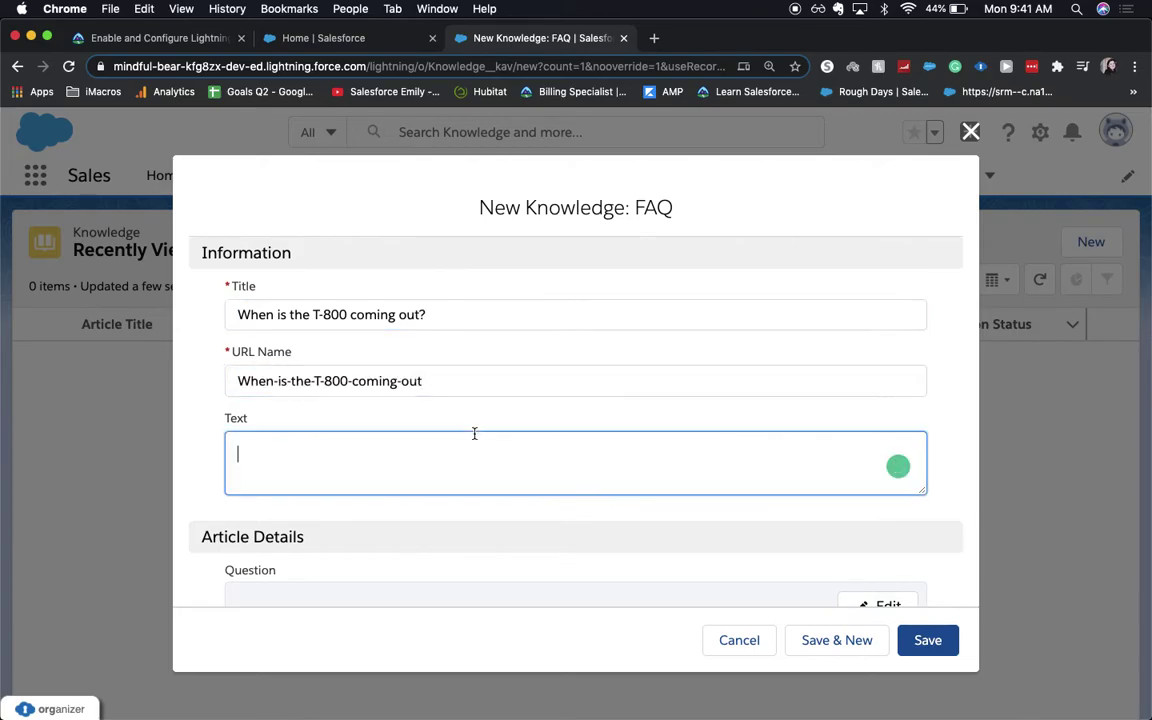
pyautogui.write('Hopefully ')
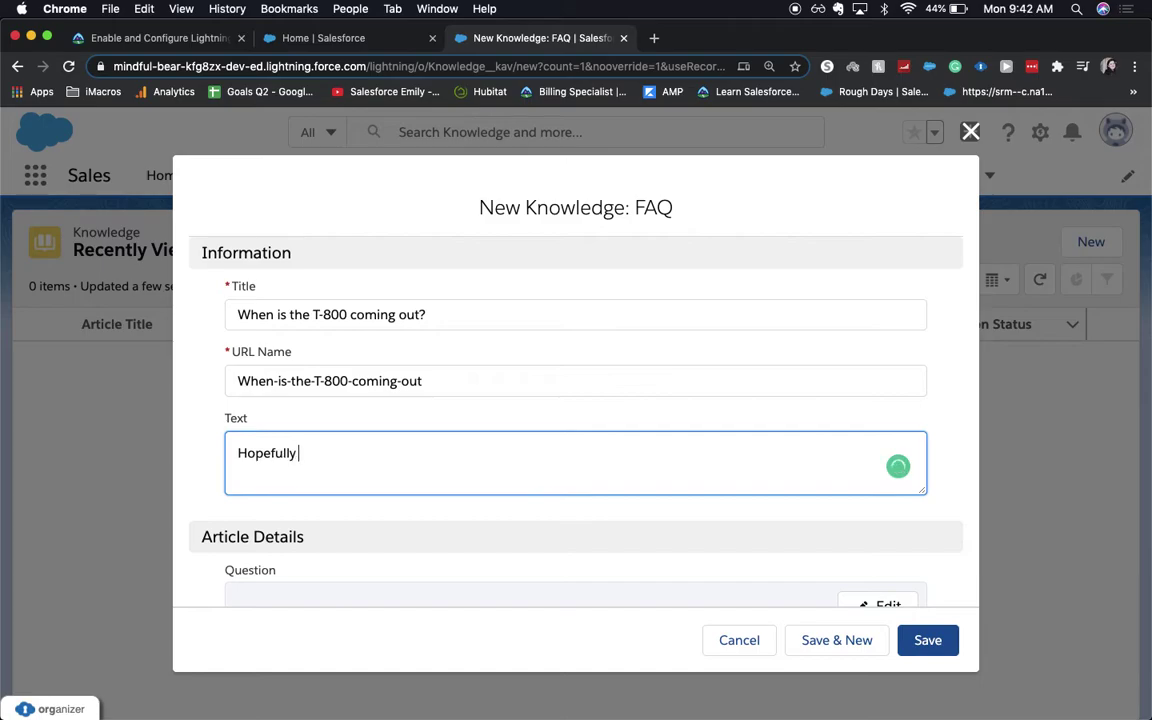
pyautogui.write('this Sum')
pyautogui.press('BackSpace')
pyautogui.press('BackSpace')
pyautogui.press('BackSpace')
pyautogui.press('BackSpace')
pyautogui.write('summer!')
# - Make the T-800 article visible to customers, save it and start another new article
pyautogui.scroll(-1, 484, 467)
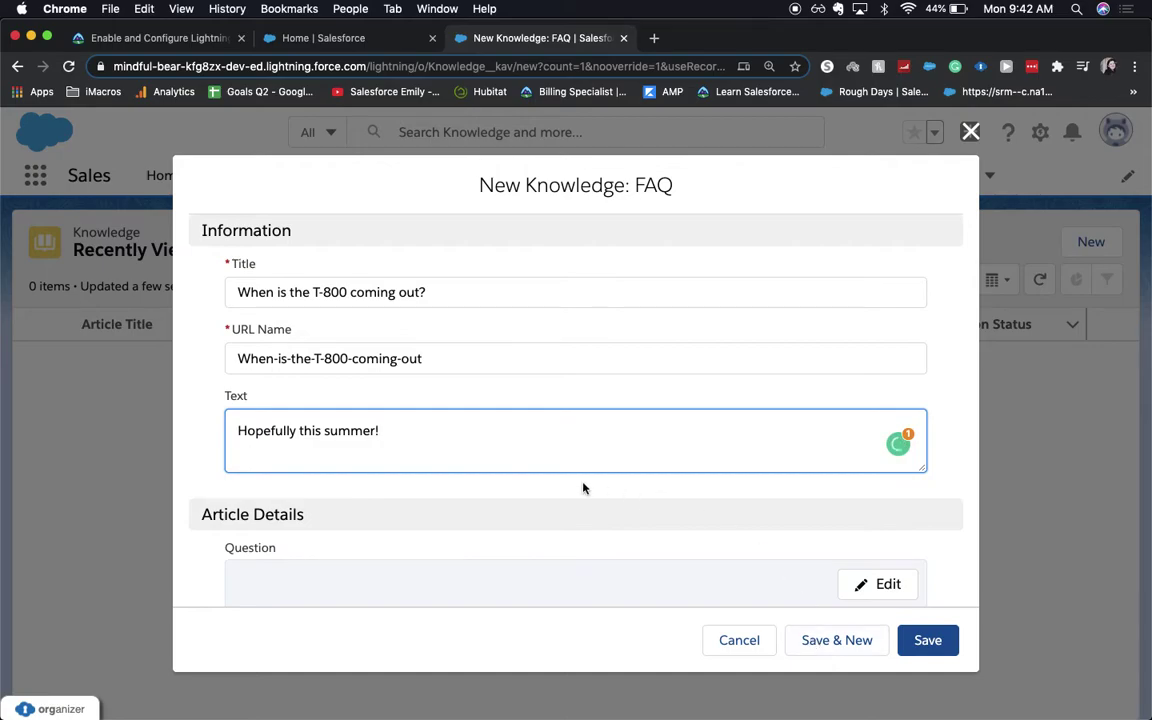
pyautogui.scroll(-10, 584, 486)
pyautogui.scroll(-6, 584, 488)
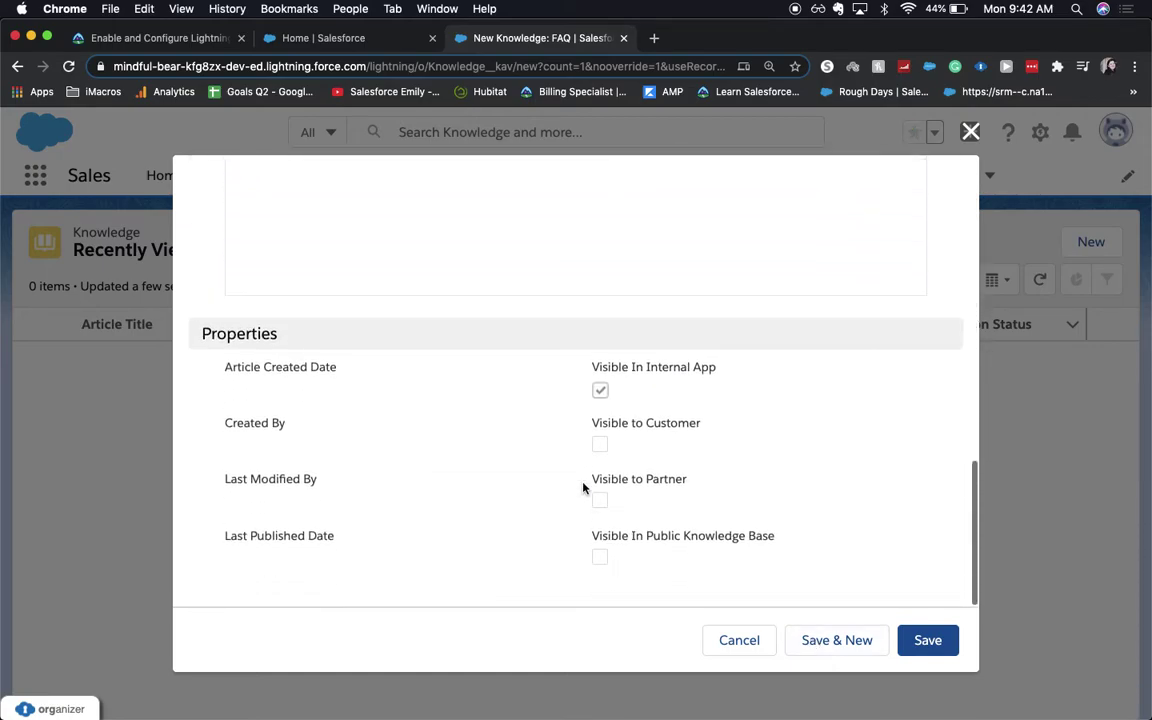
pyautogui.click(600, 444)
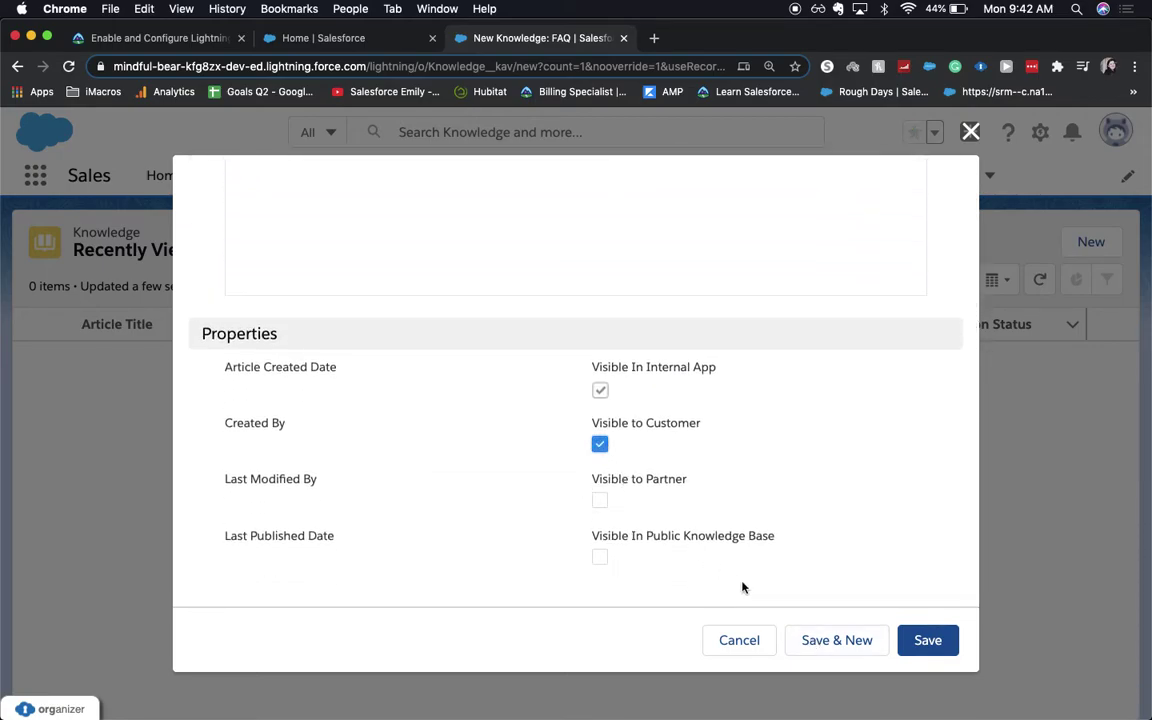
pyautogui.click(829, 643)
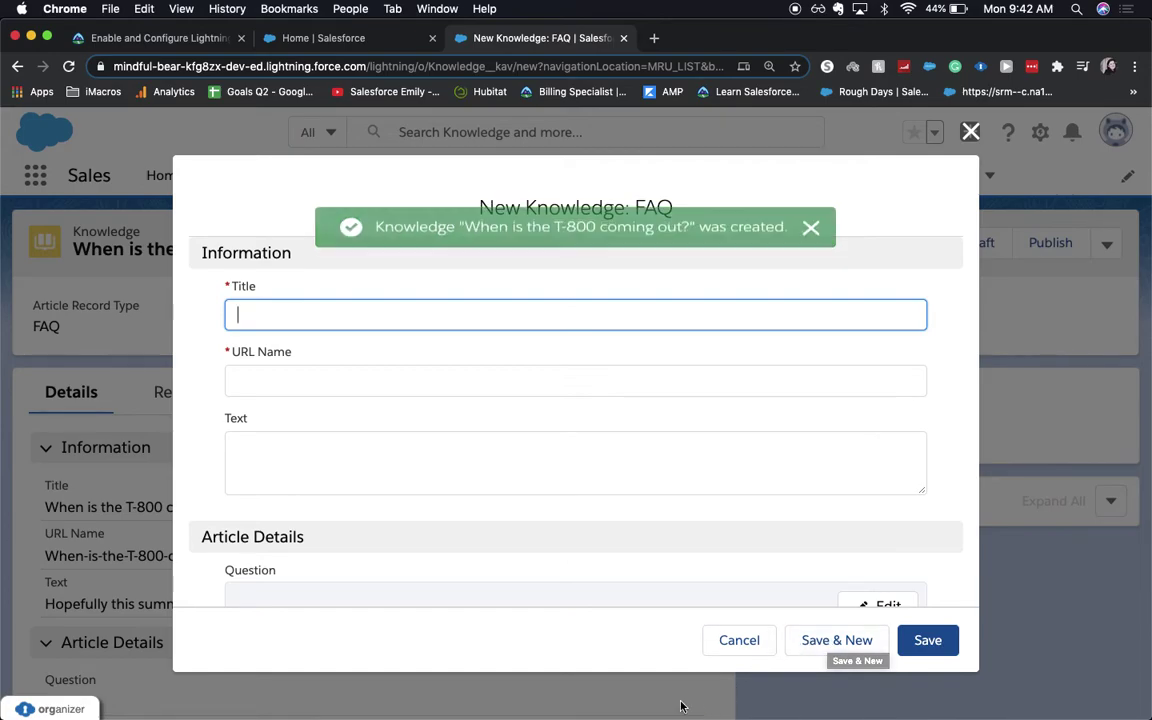
# - Title the second FAQ article "How can I find local bike groups?" and let its URL name be generated
pyautogui.write('How can i find local bik')
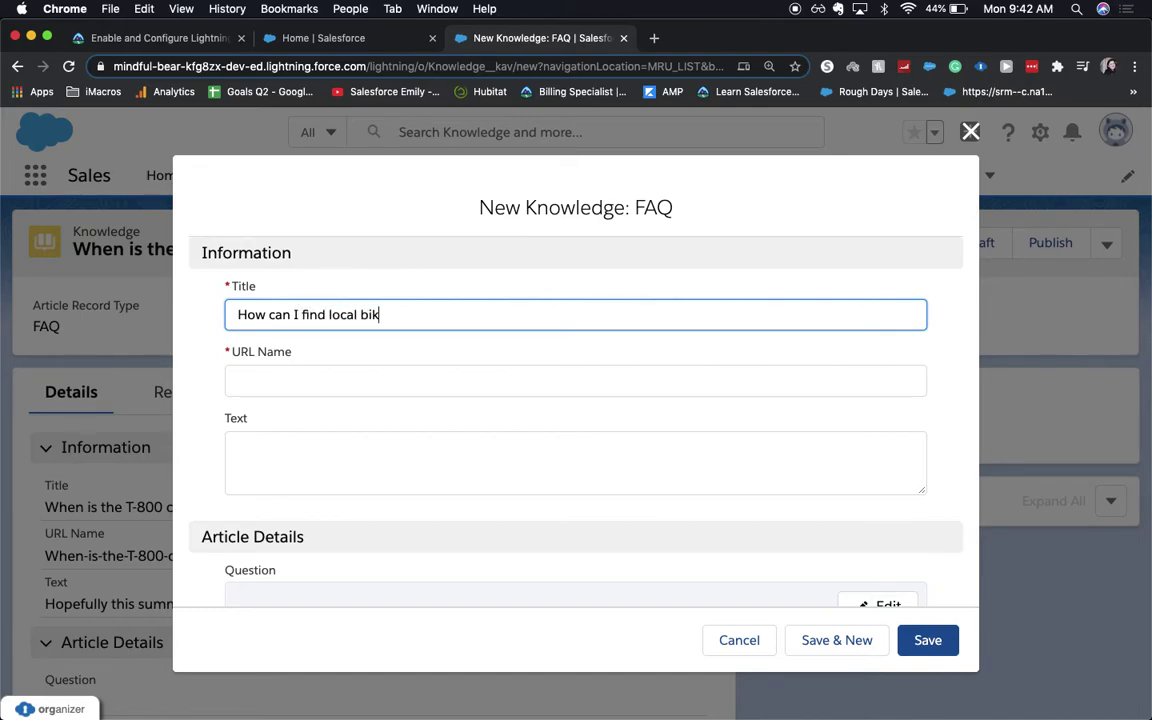
pyautogui.write('e groups?')
pyautogui.click(479, 436)
# - Copy "Check out Social Groups topic here on the community to find local meetings." from the Trailhead instructions into the article's Text field
pyautogui.press('super+1')
pyautogui.scroll(-10, 479, 438)
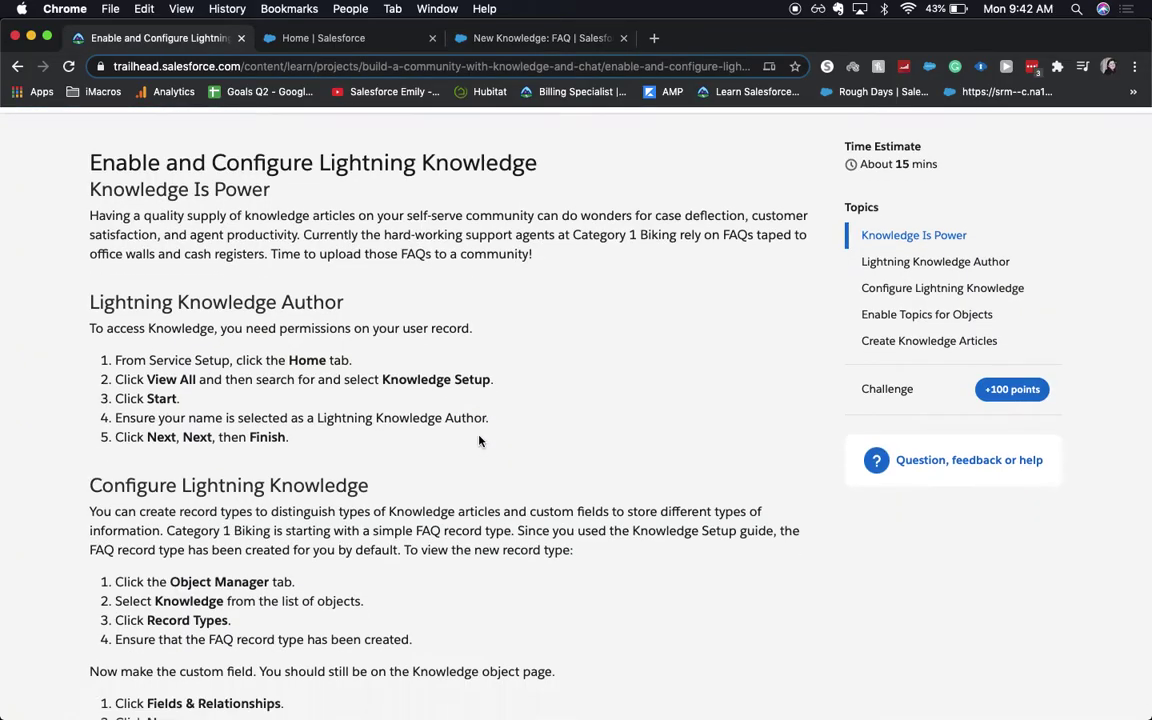
pyautogui.scroll(-6, 479, 440)
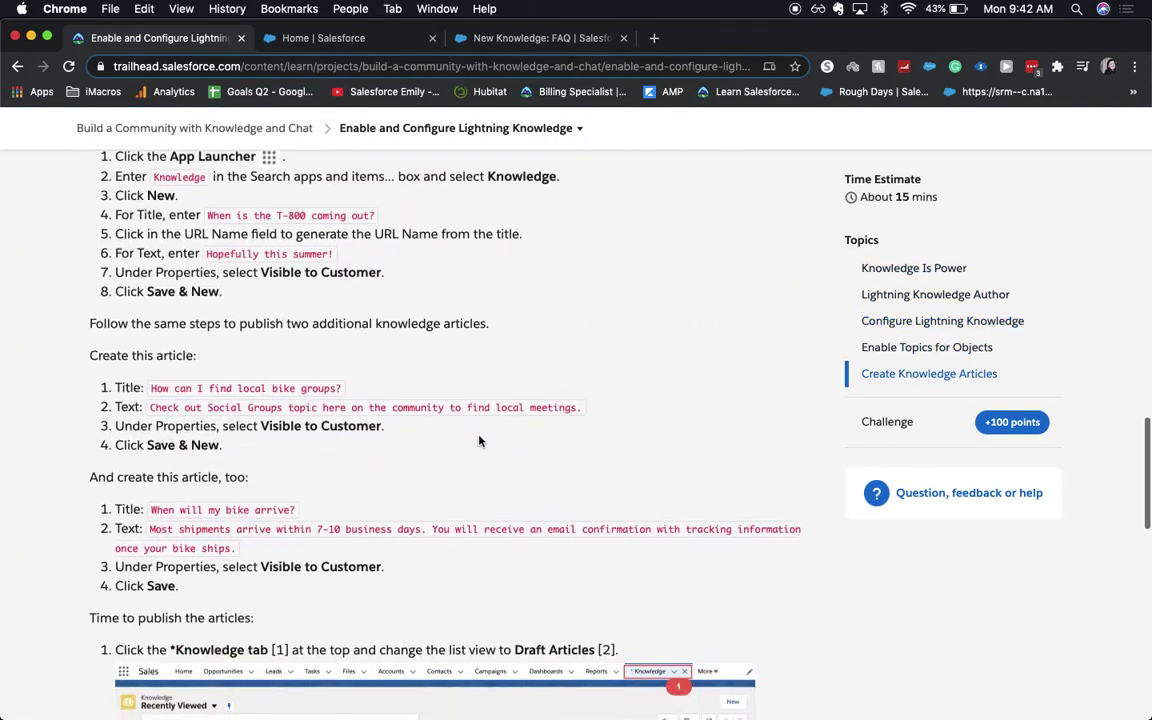
pyautogui.moveTo(584, 410); pyautogui.dragTo(152, 412)
pyautogui.press('super+c')
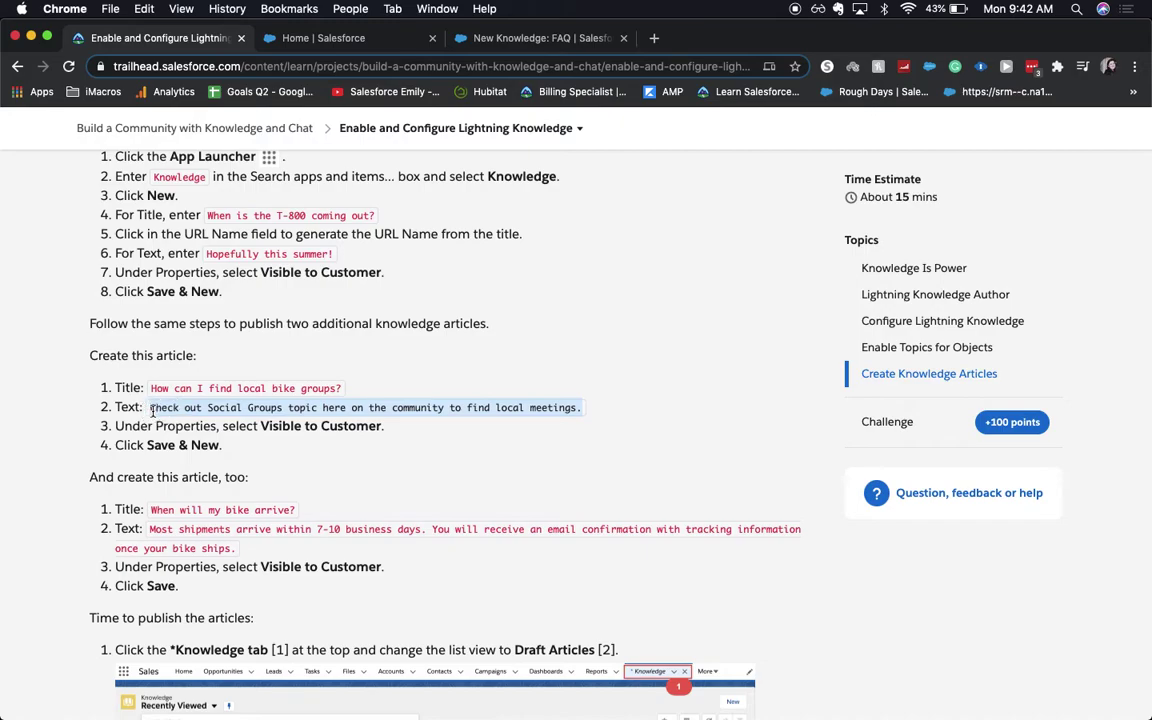
pyautogui.hotkey('ctrl', 'Tab')
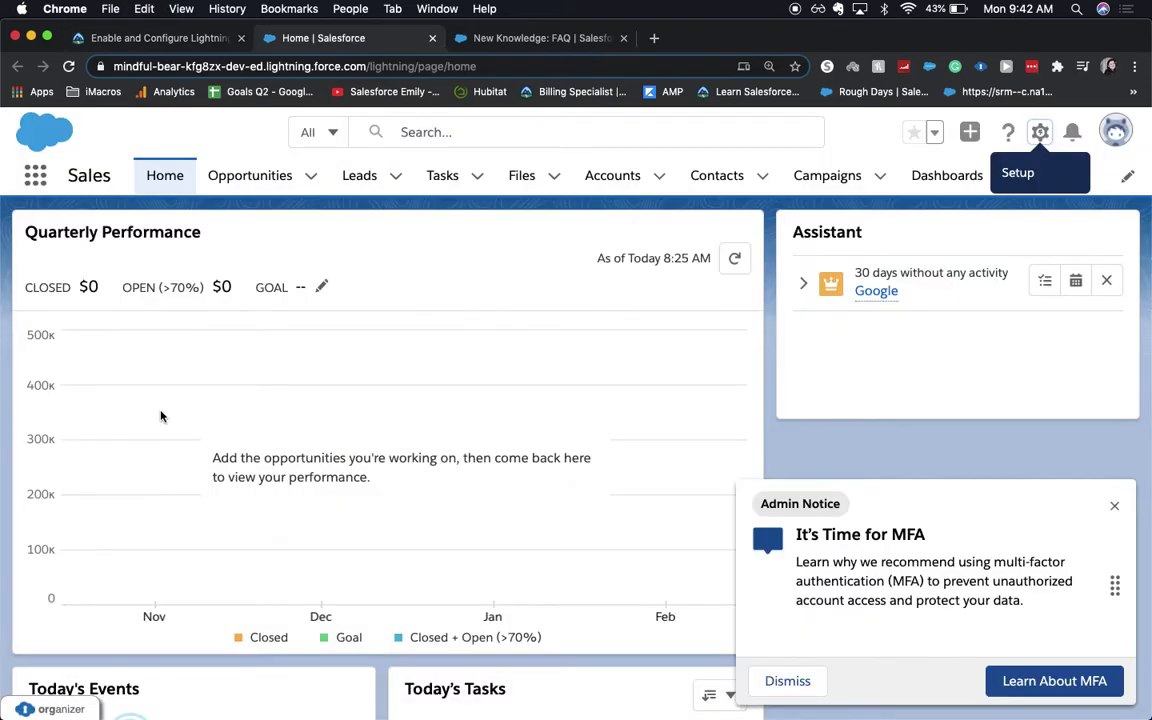
pyautogui.hotkey('ctrl', 'Tab')
pyautogui.press('super+v')
# - Make the local bike groups article visible to customers, save it and start another new article
pyautogui.scroll(-10, 239, 442)
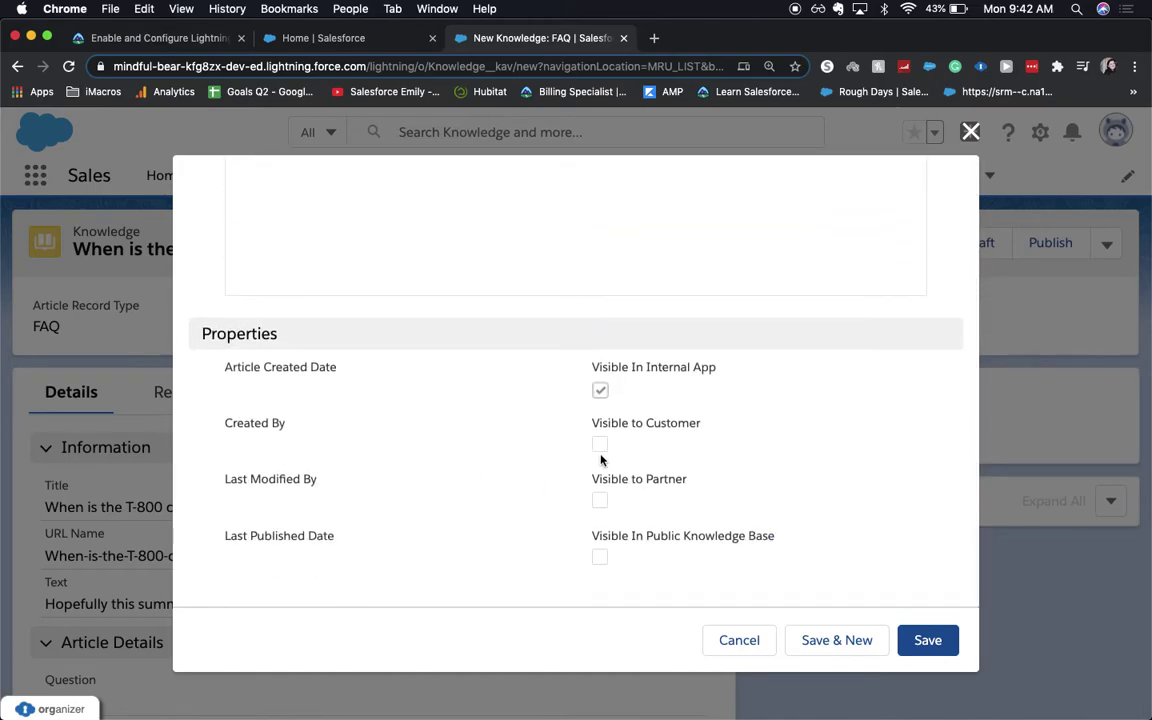
pyautogui.click(599, 444)
pyautogui.click(843, 641)
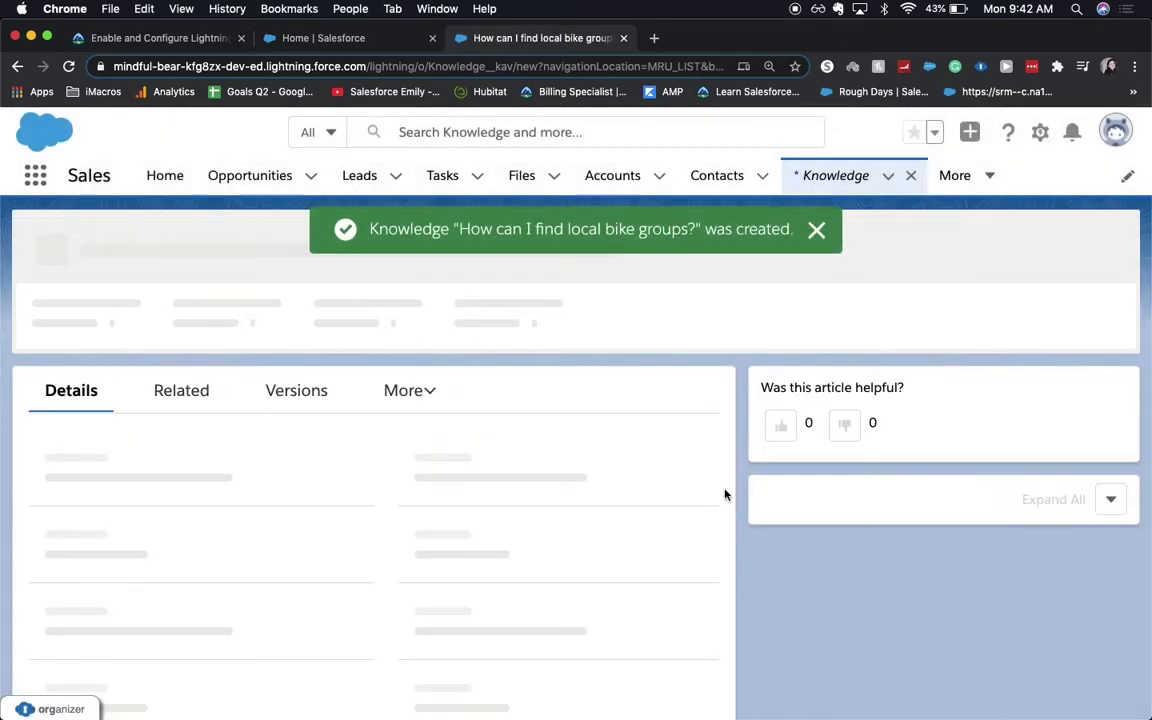
# - Title the third FAQ article "When will my bike arrive?" and generate its URL name from the title
pyautogui.write('When w')
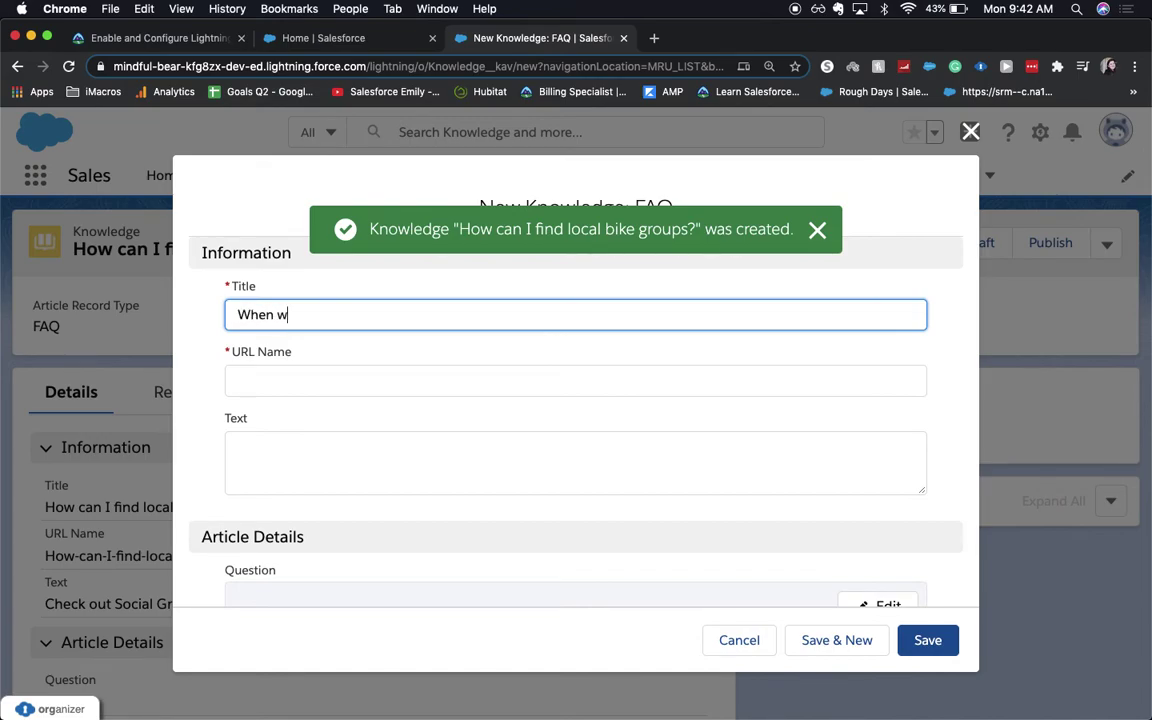
pyautogui.write('ill my ')
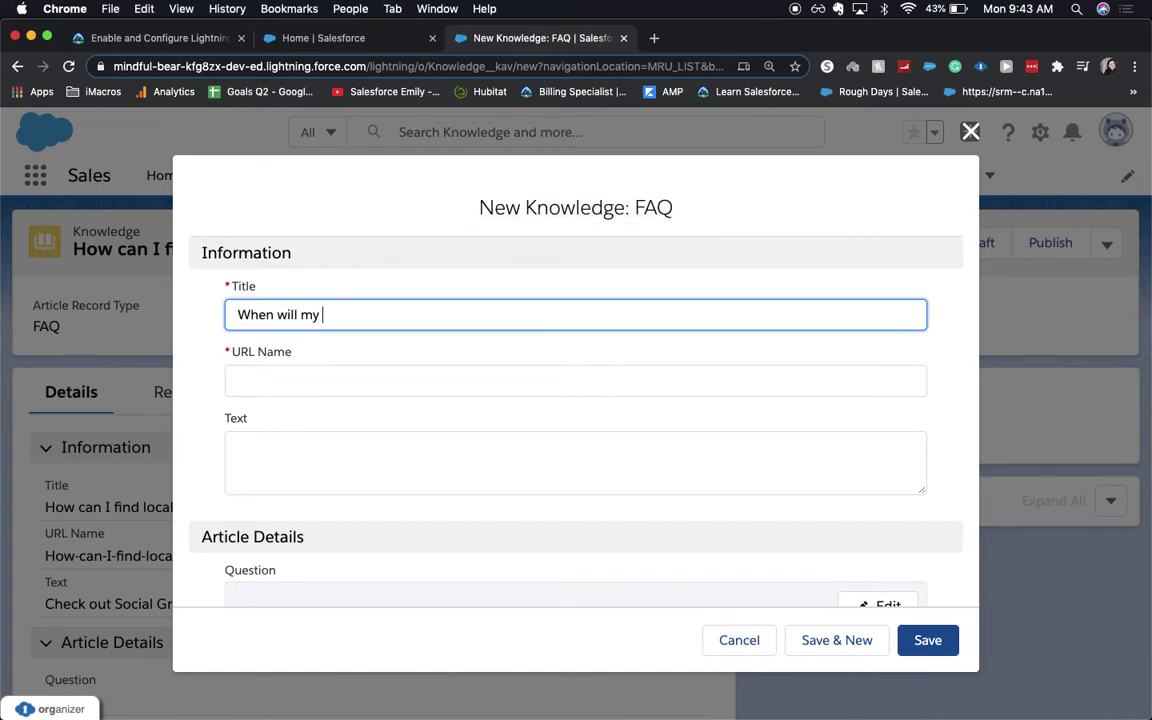
pyautogui.write('bike arrive?')
pyautogui.click(552, 360)
# - Copy "Most shipments arrive within 7-10 business days. You will receive an email confirmation with tracking information once your bike ships." from Trailhead into the Text field
pyautogui.click(525, 449)
pyautogui.hotkey('ctrl', 'Tab')
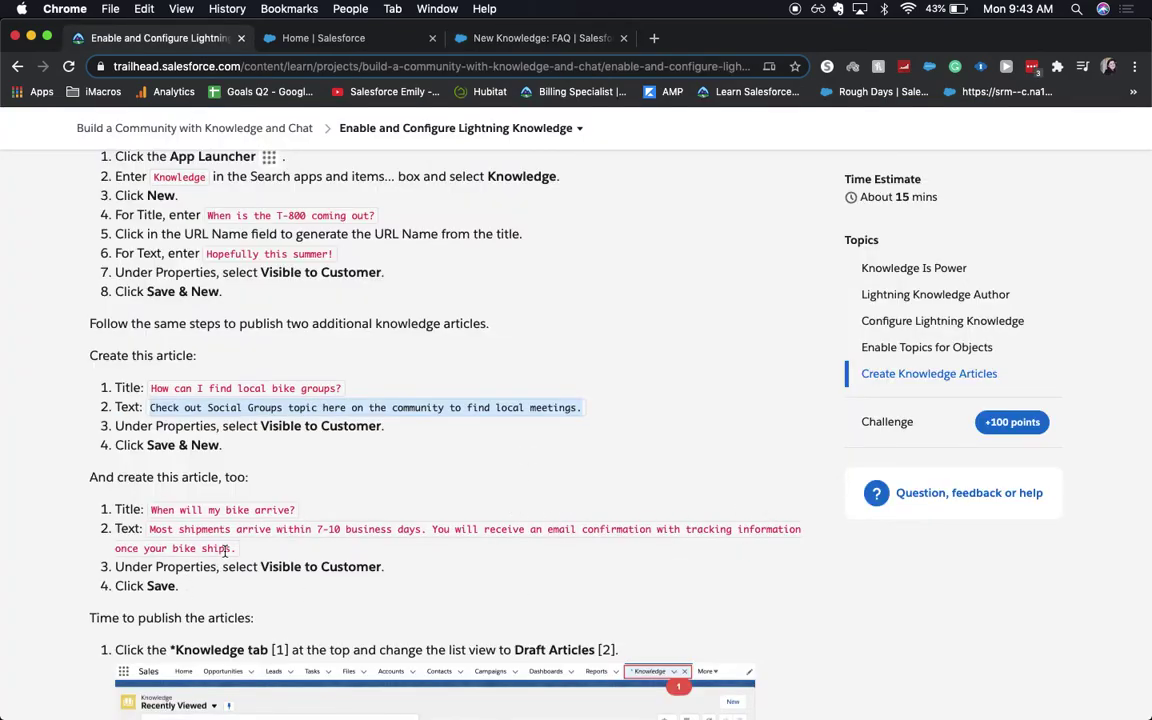
pyautogui.moveTo(240, 553); pyautogui.dragTo(150, 528)
pyautogui.press('super+c')
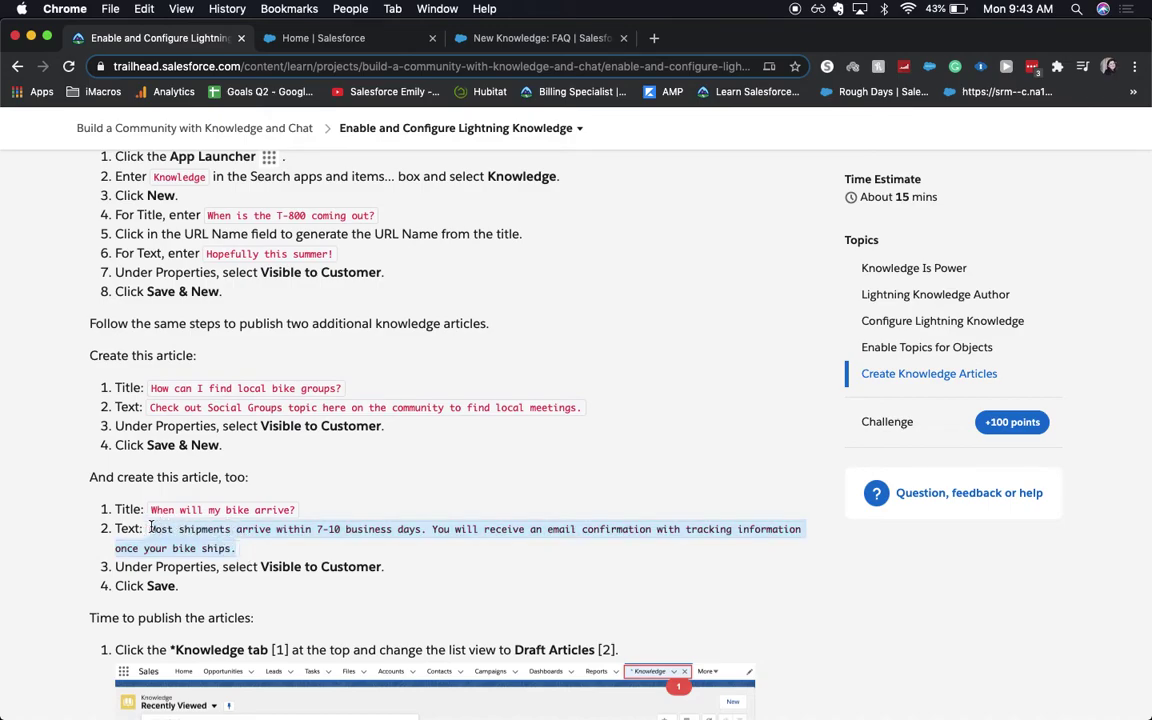
pyautogui.press('super+3')
pyautogui.press('super+v')
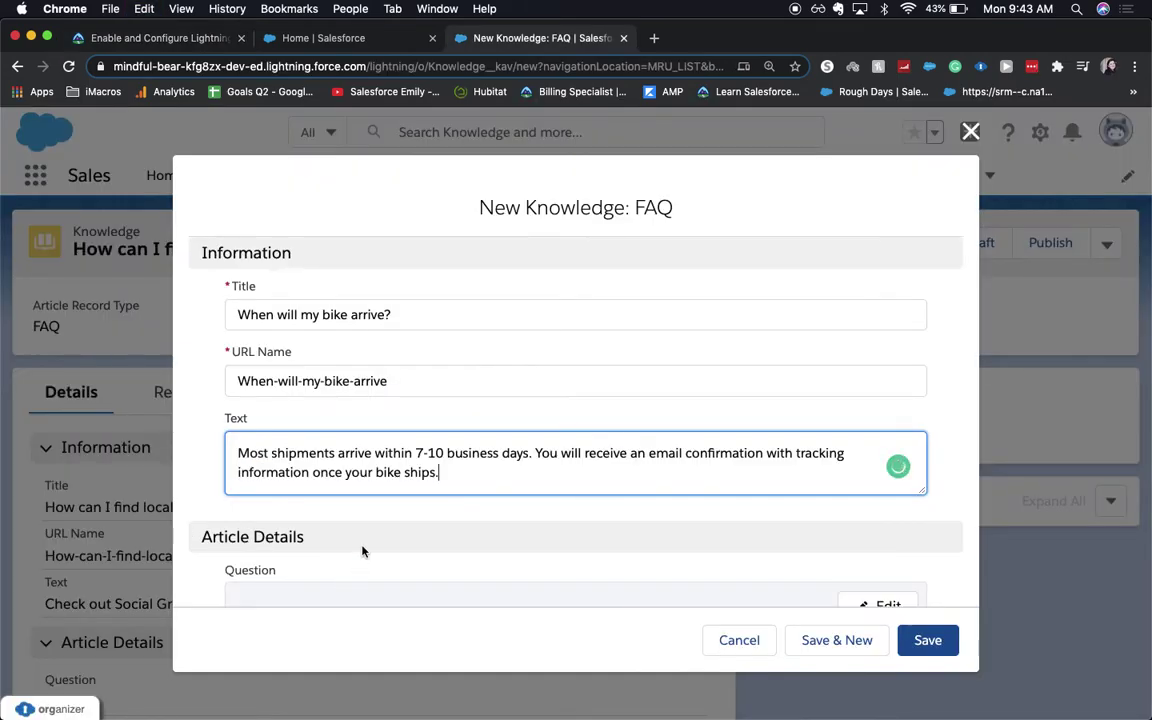
# - Make the bike arrival article visible to customers in its properties
pyautogui.scroll(-5, 363, 551)
pyautogui.scroll(-5, 363, 551)
pyautogui.click(599, 481)
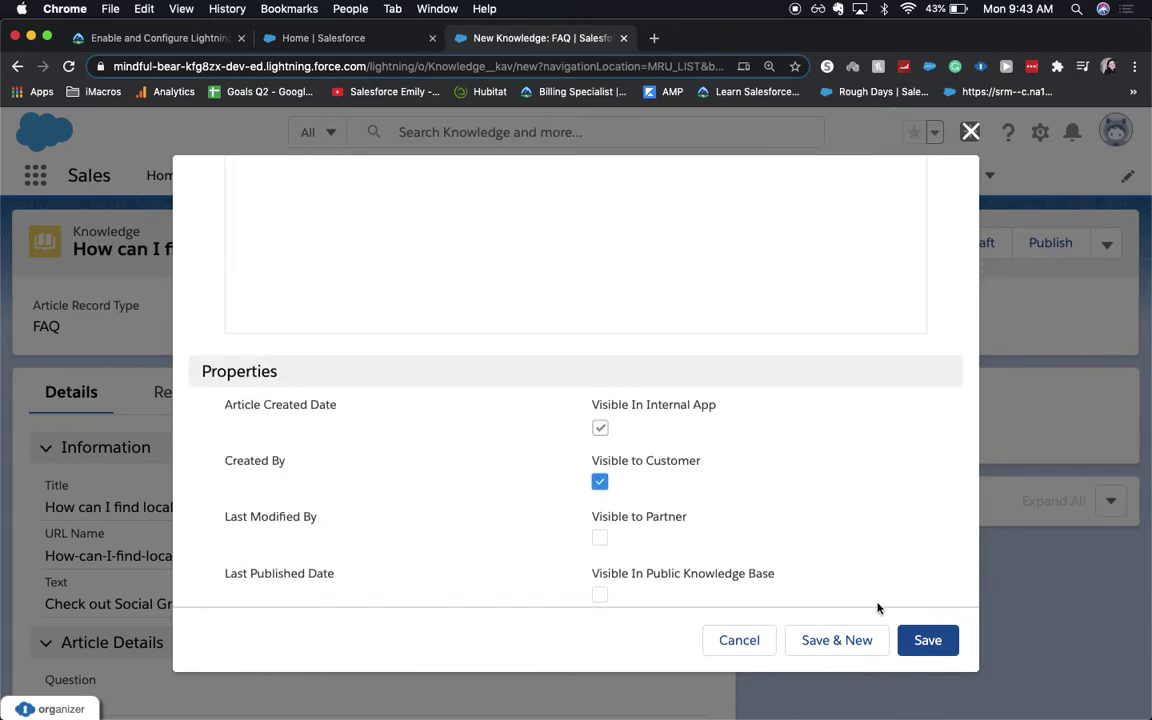
# - Save the bike arrival article and switch the Knowledge list view to Draft Articles
pyautogui.click(919, 641)
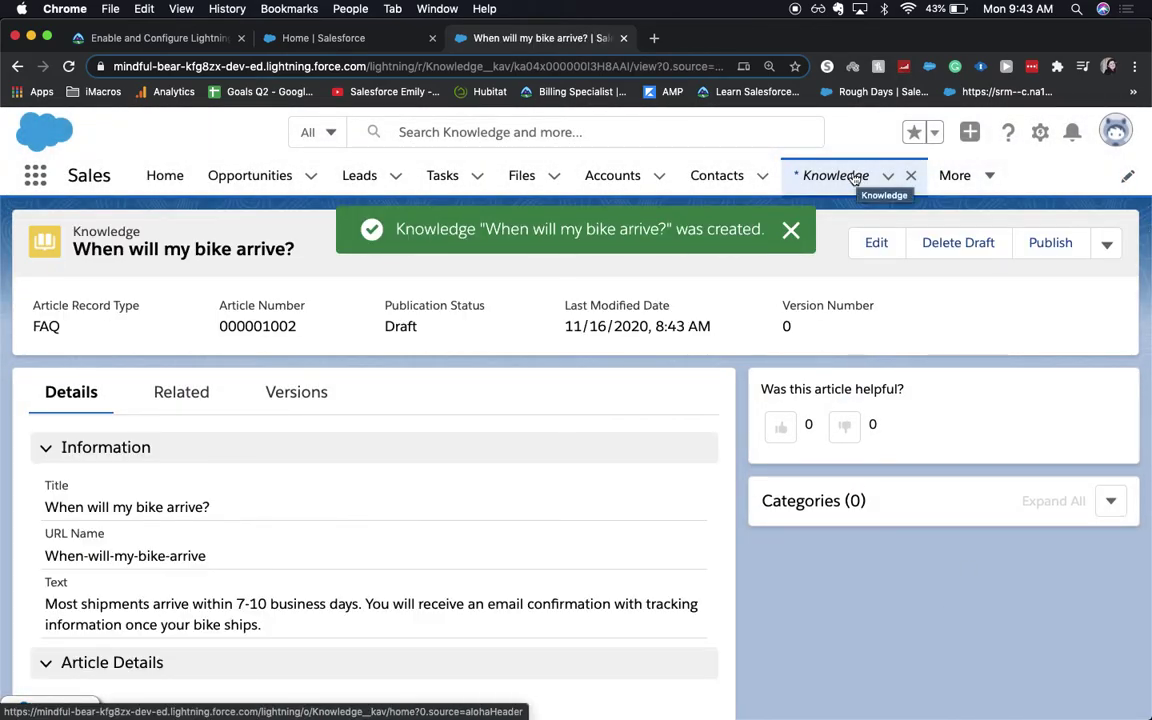
pyautogui.click(850, 177)
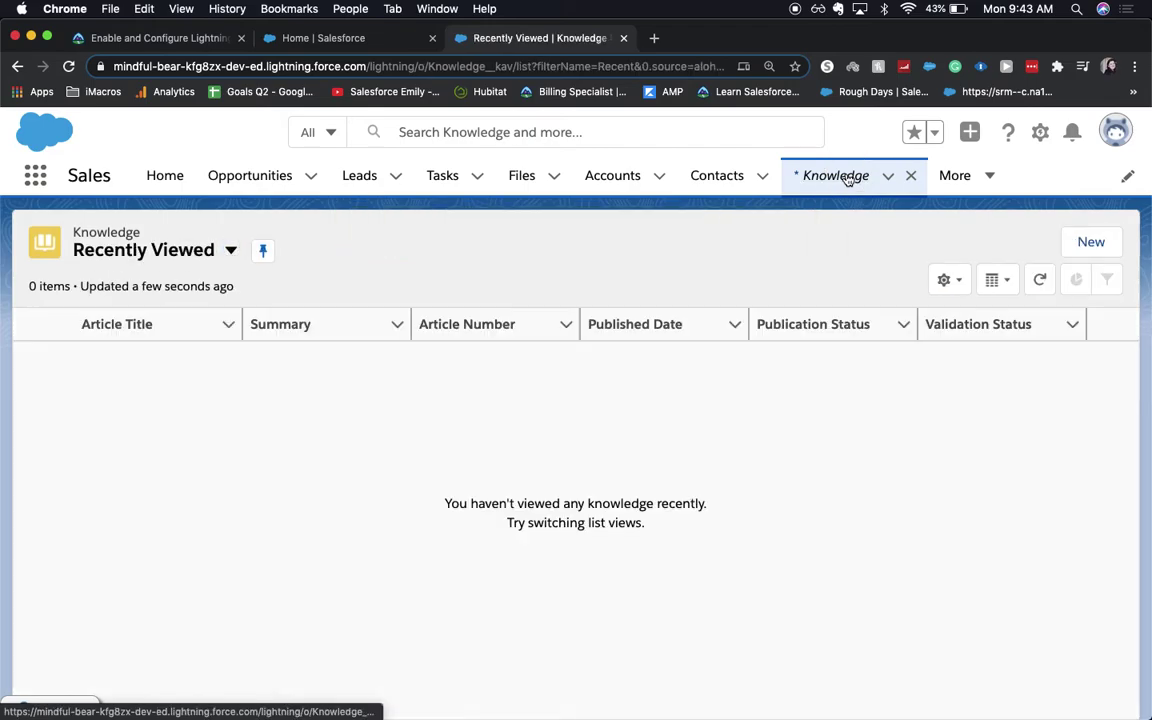
pyautogui.click(180, 254)
pyautogui.click(180, 352)
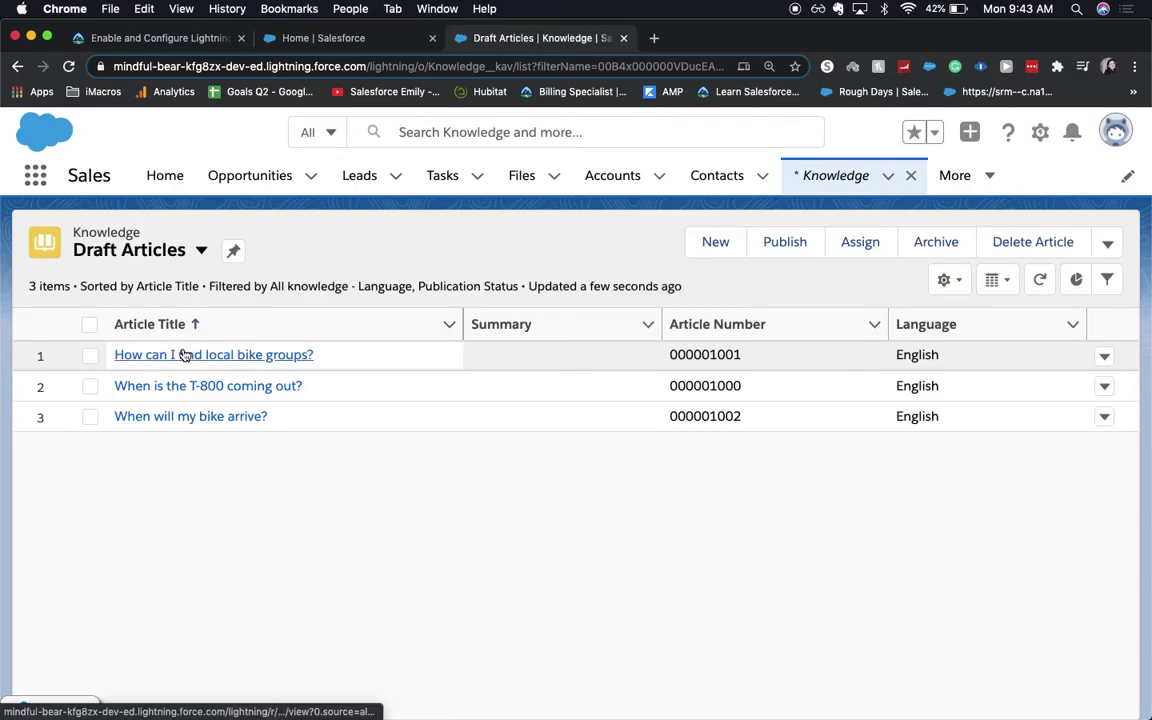
# - Select all three draft FAQ articles and publish them together with the Publish Now option
pyautogui.click(89, 324)
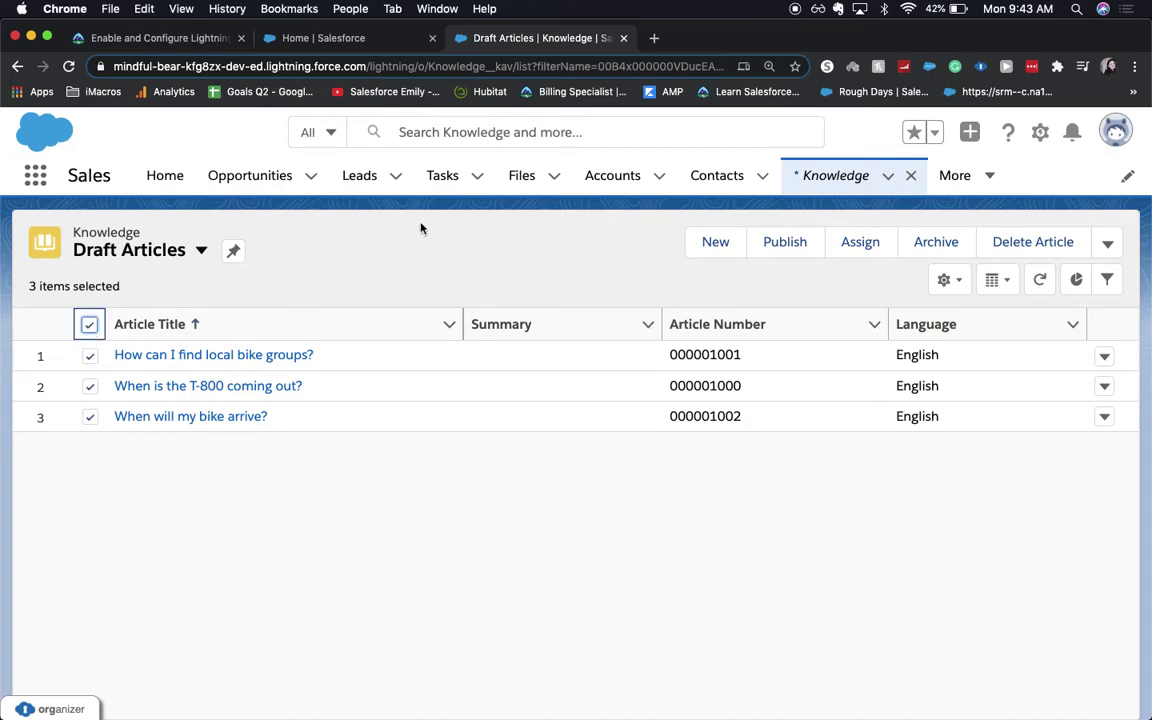
pyautogui.click(778, 243)
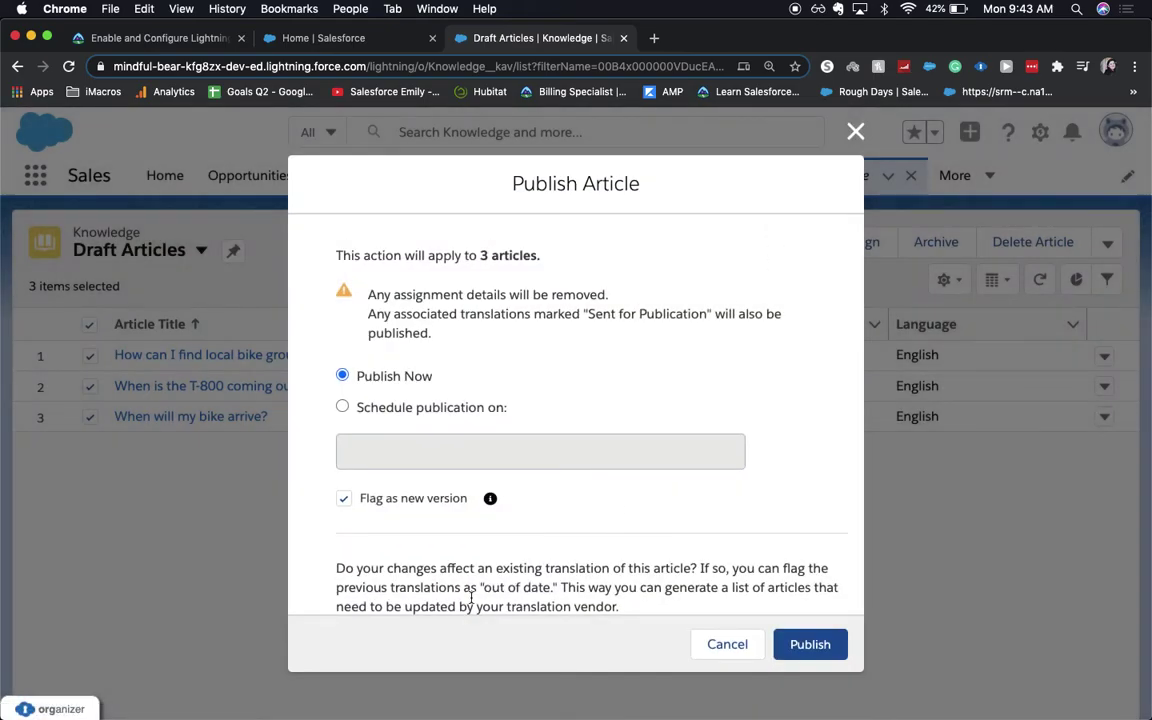
pyautogui.scroll(-2, 471, 598)
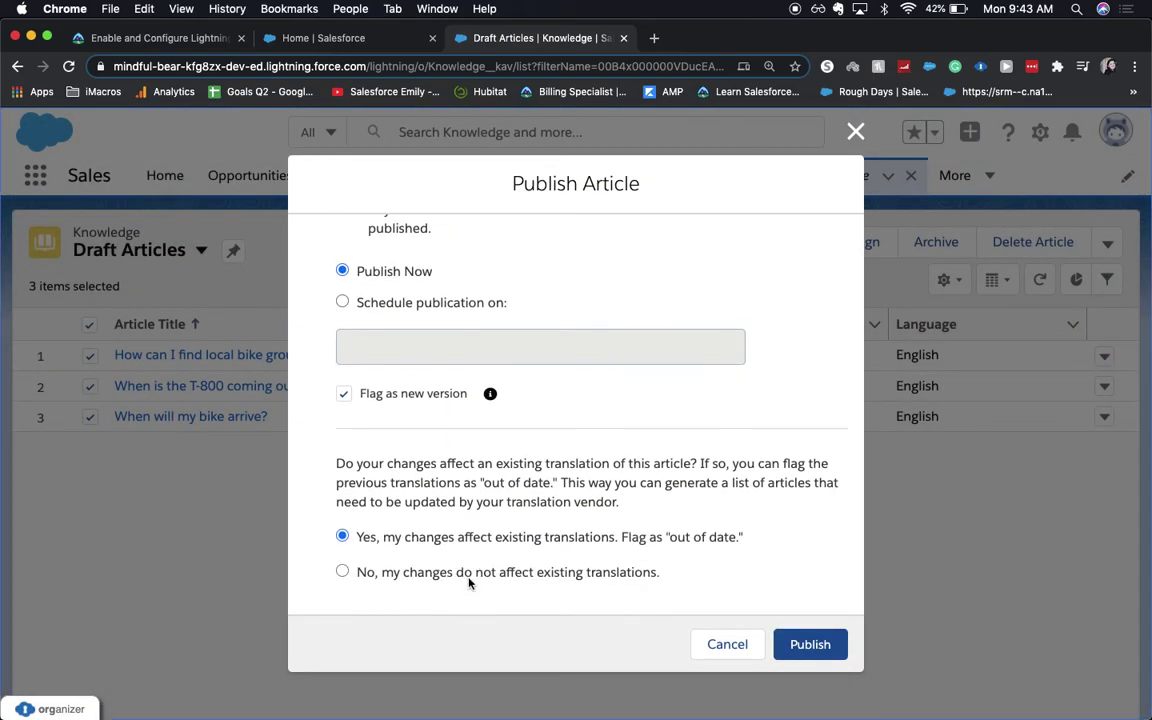
pyautogui.click(808, 645)
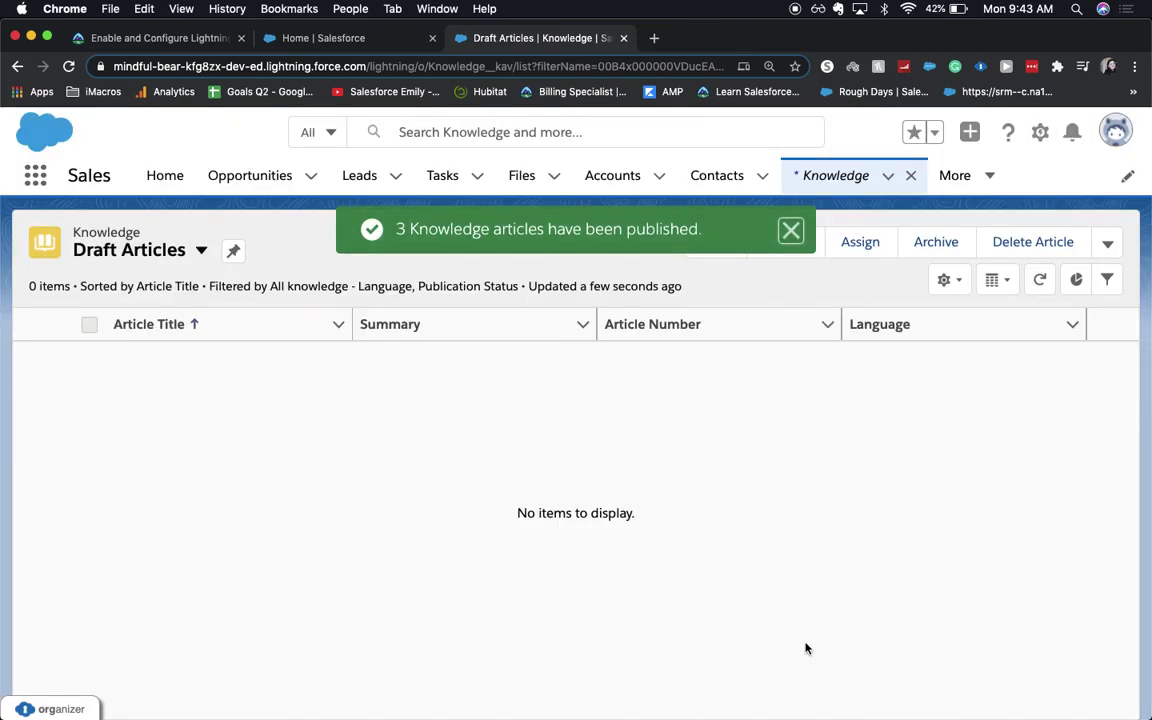
# - Return to the Trailhead project page and submit the Enable and Configure Lightning Knowledge step for verification
pyautogui.click(200, 40)
pyautogui.scroll(-5, 275, 260)
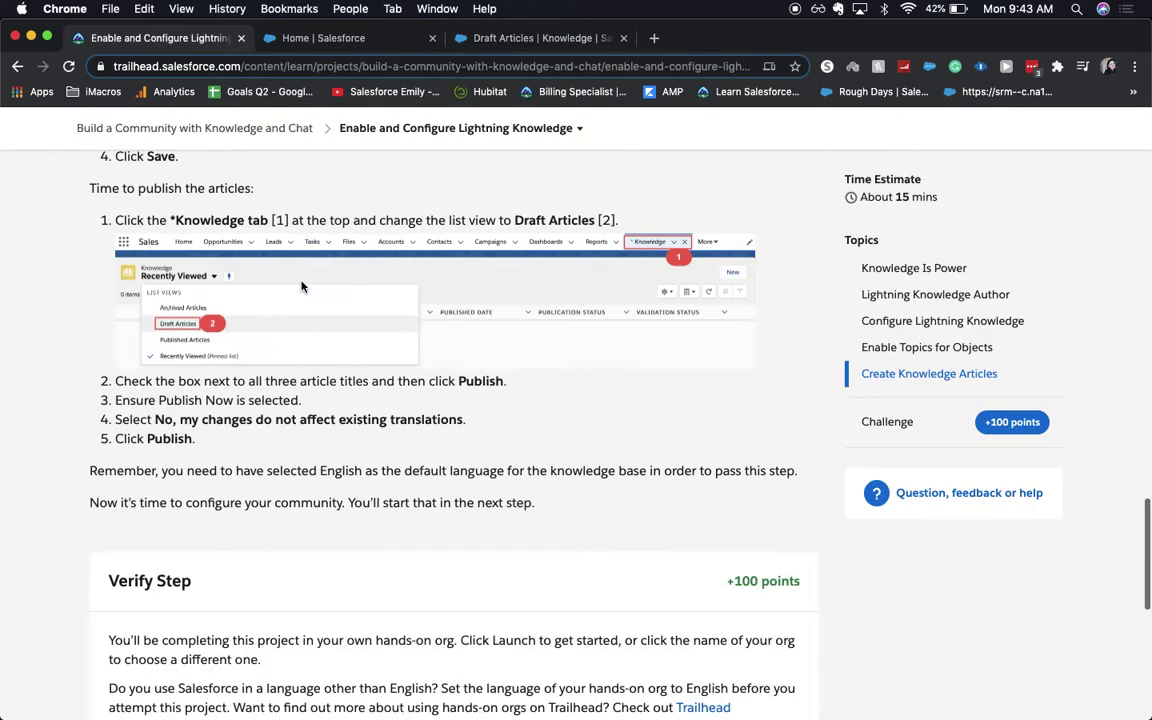
pyautogui.scroll(-10, 302, 287)
pyautogui.click(302, 285)
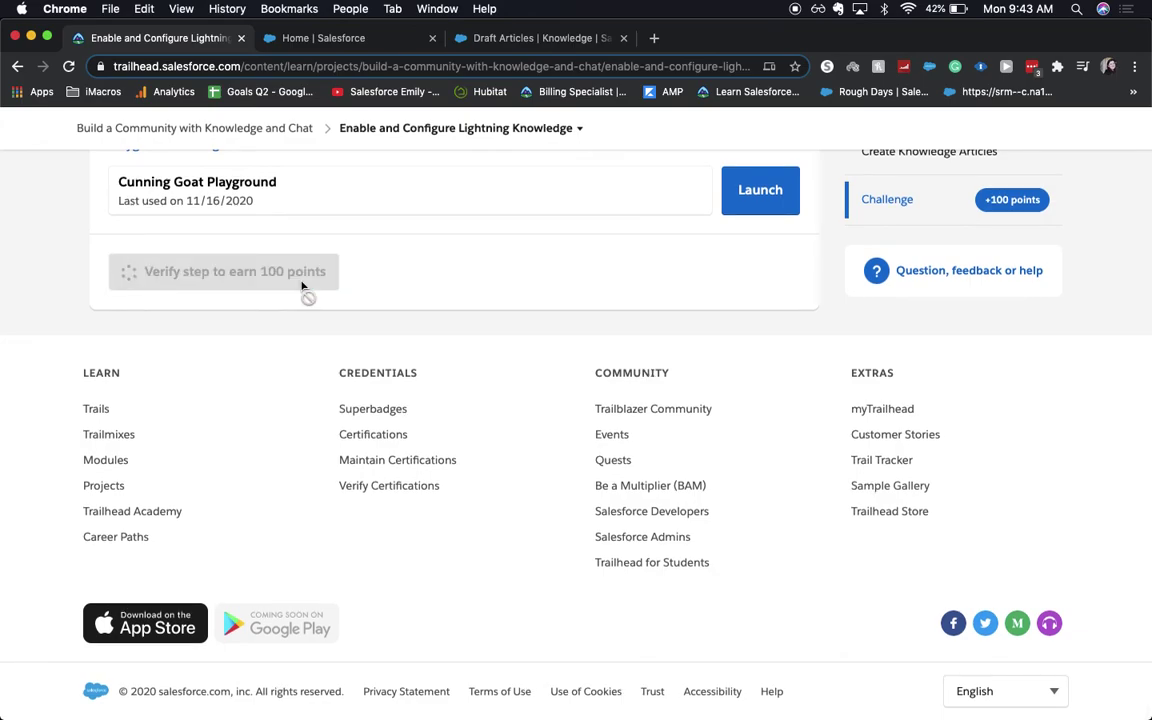